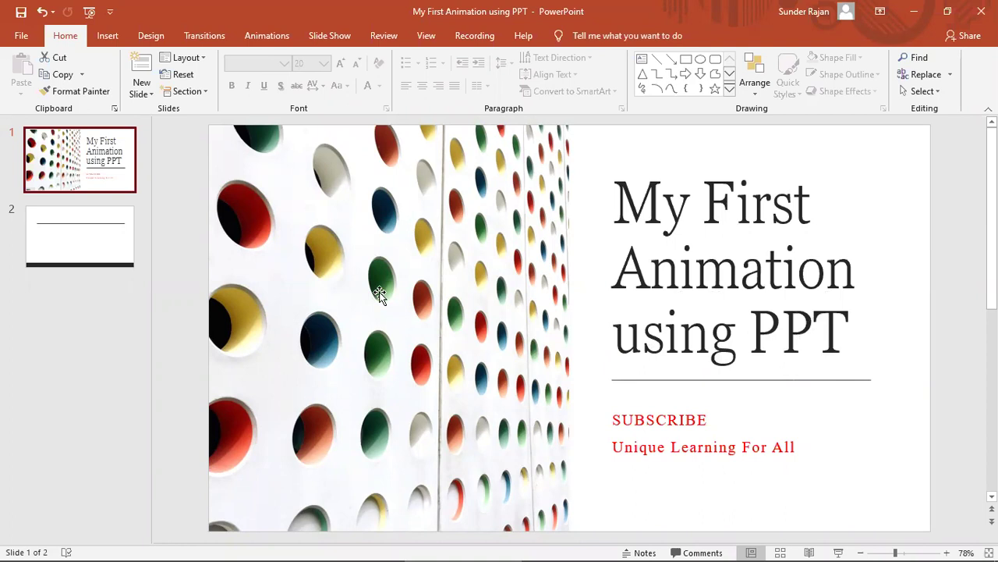
# Step: Open slide 2, the blank title-and-content slide, in the slide pane
pyautogui.click(72, 239)
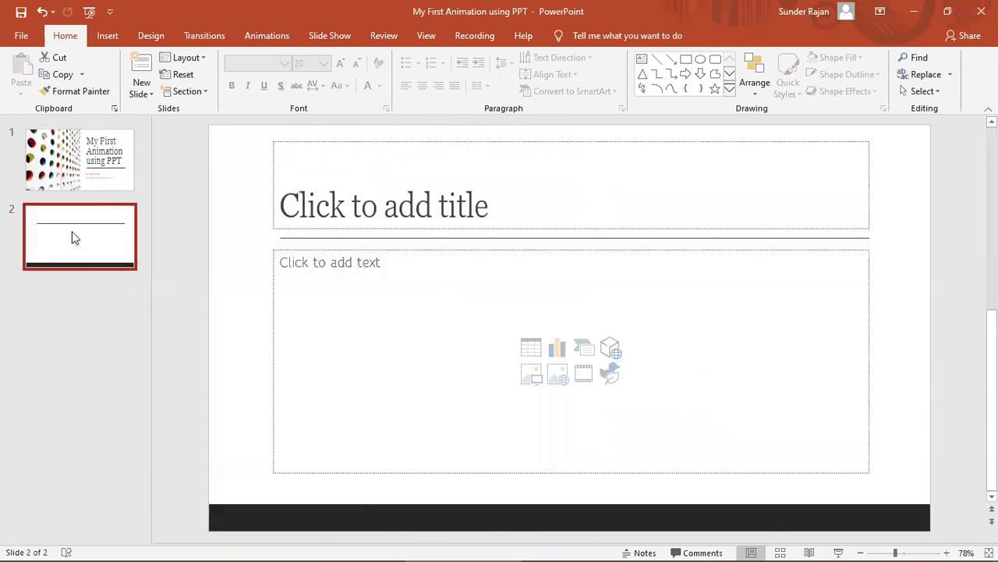
# Step: Insert the 'jungle cartoon' picture from D:\maha\youtube into the content placeholder
pyautogui.click(531, 378)
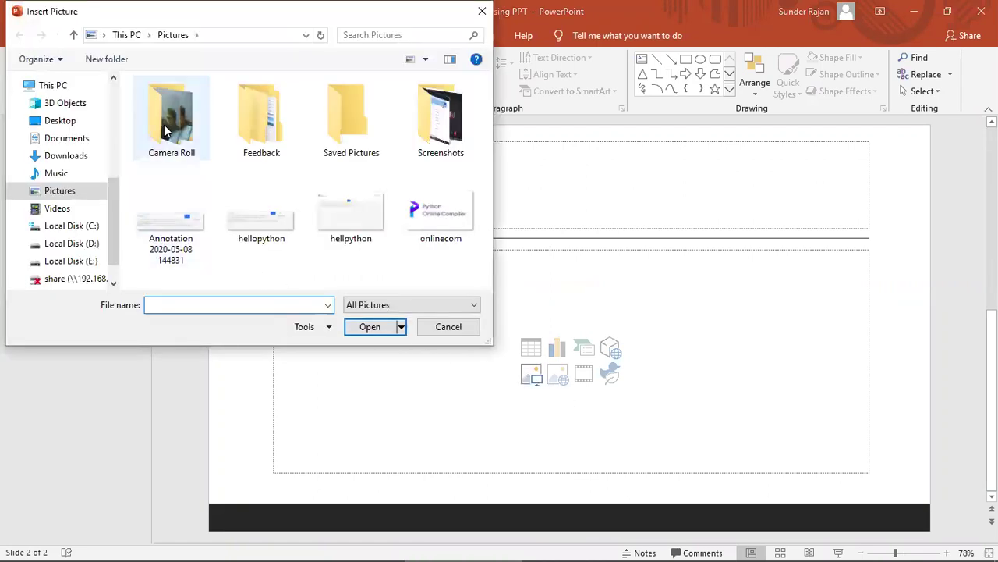
pyautogui.click(92, 244)
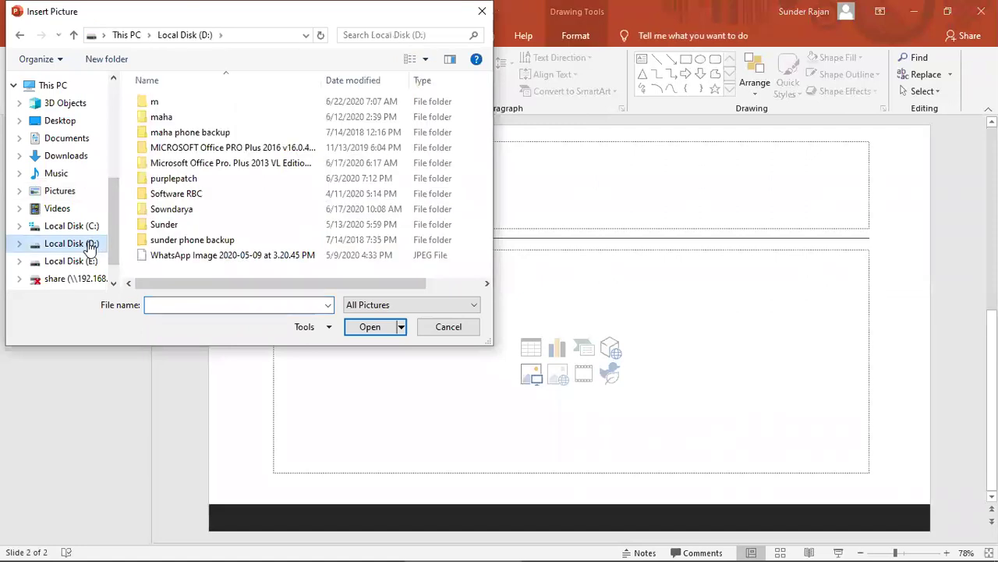
pyautogui.doubleClick(185, 119)
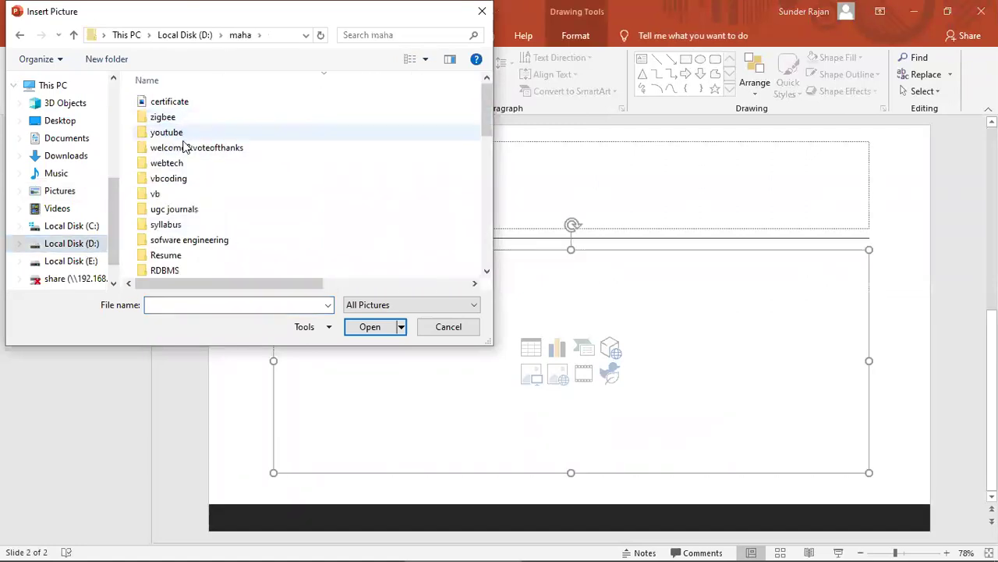
pyautogui.doubleClick(160, 132)
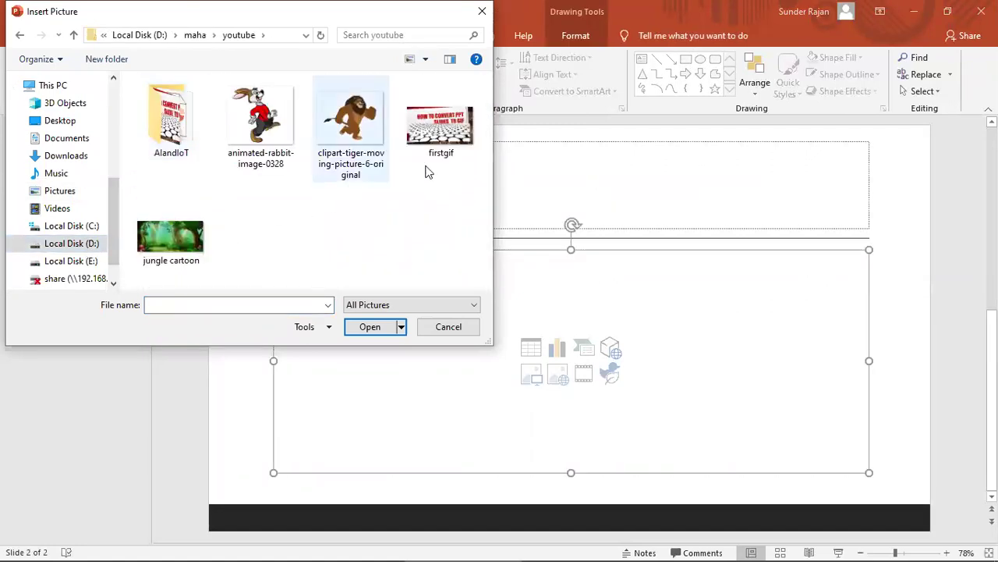
pyautogui.click(175, 236)
pyautogui.click(367, 331)
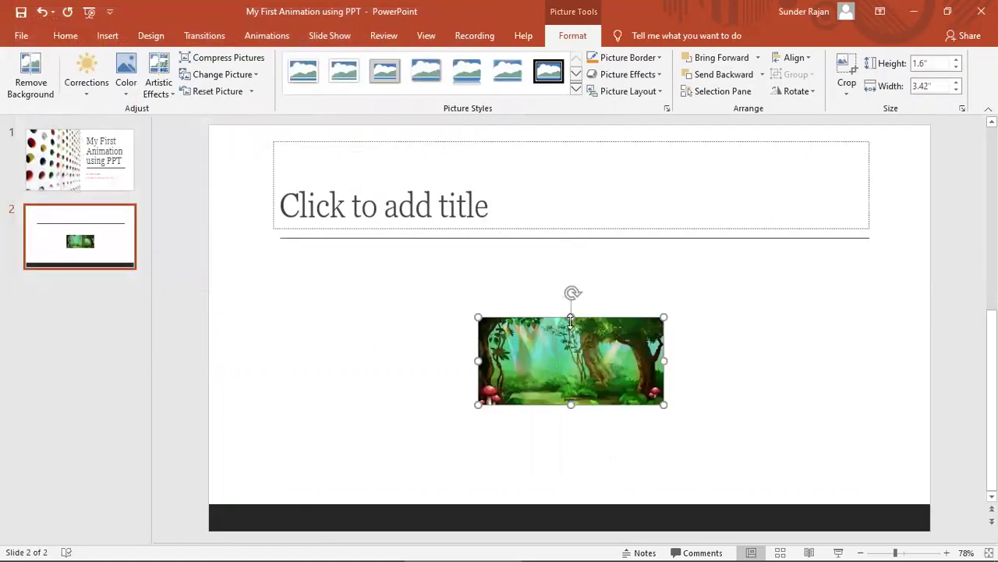
# Step: Stretch the jungle picture's edges to the slide borders, about 13.33" by 7.35"
pyautogui.moveTo(570, 313); pyautogui.dragTo(551, 172)
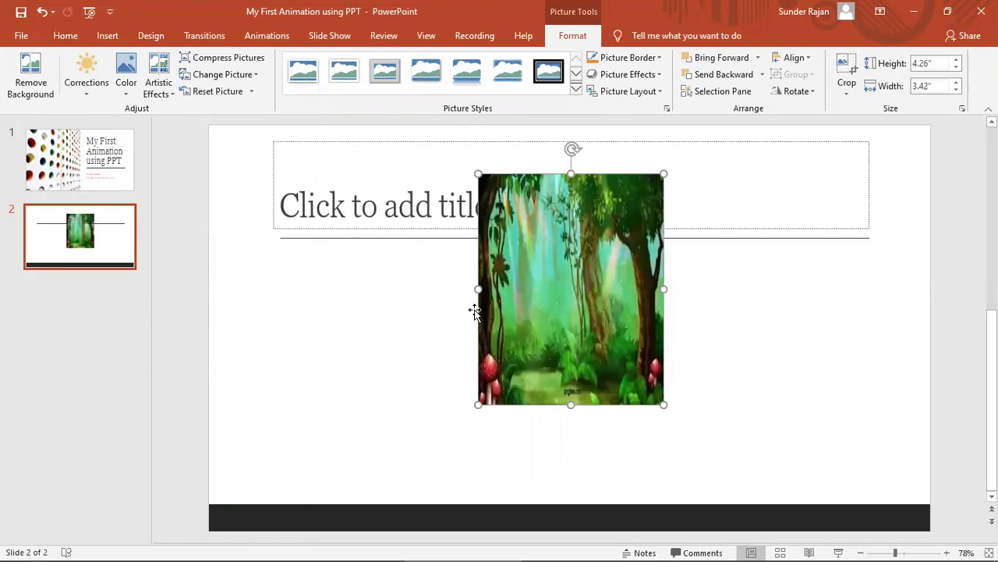
pyautogui.moveTo(451, 283); pyautogui.dragTo(246, 258)
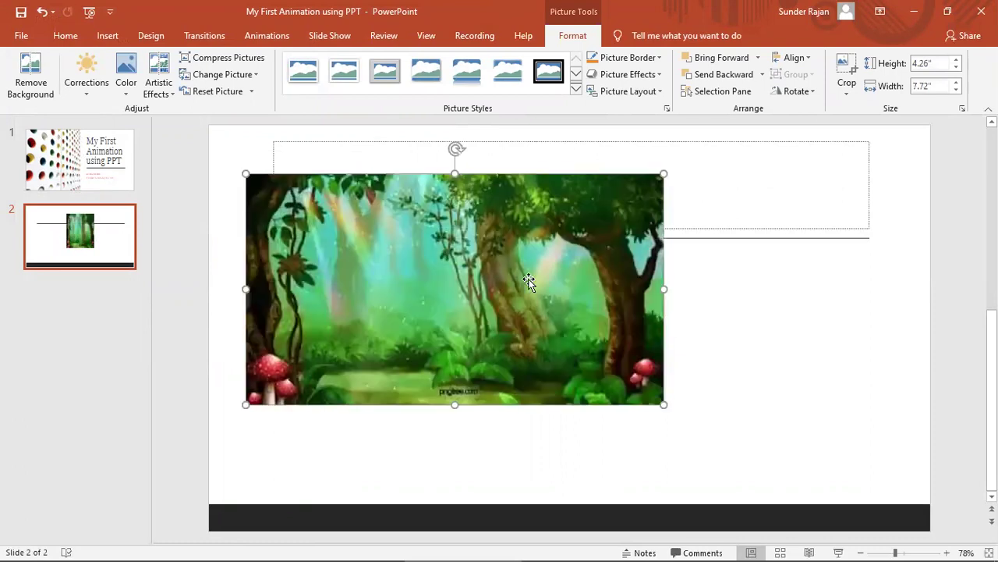
pyautogui.moveTo(665, 289); pyautogui.dragTo(929, 324)
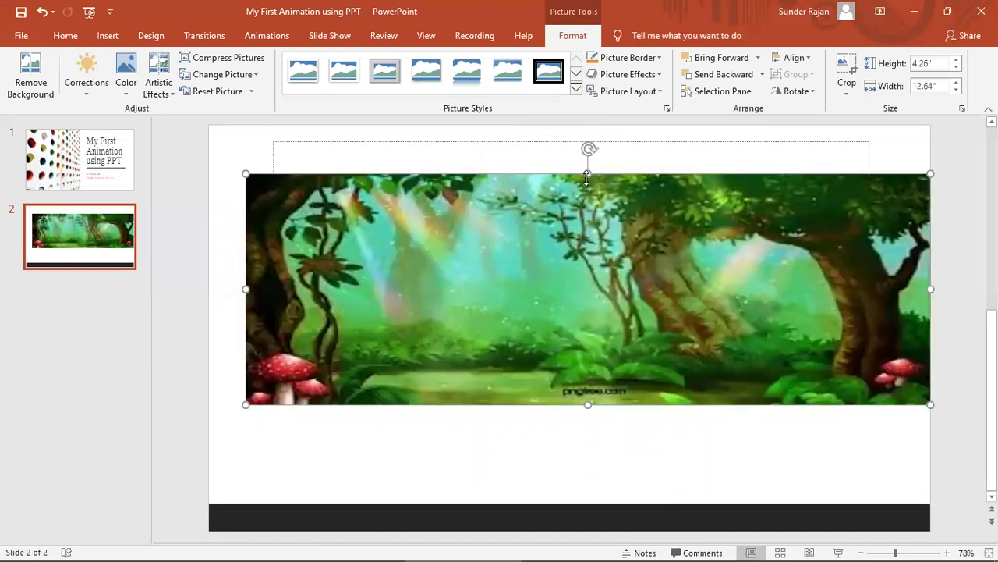
pyautogui.moveTo(588, 173); pyautogui.dragTo(594, 133)
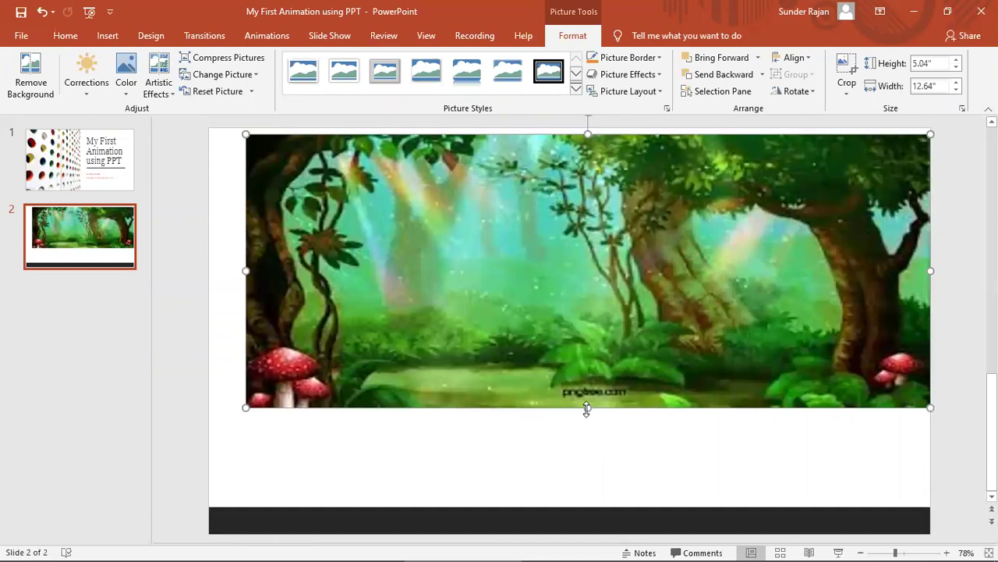
pyautogui.moveTo(586, 418); pyautogui.dragTo(489, 519)
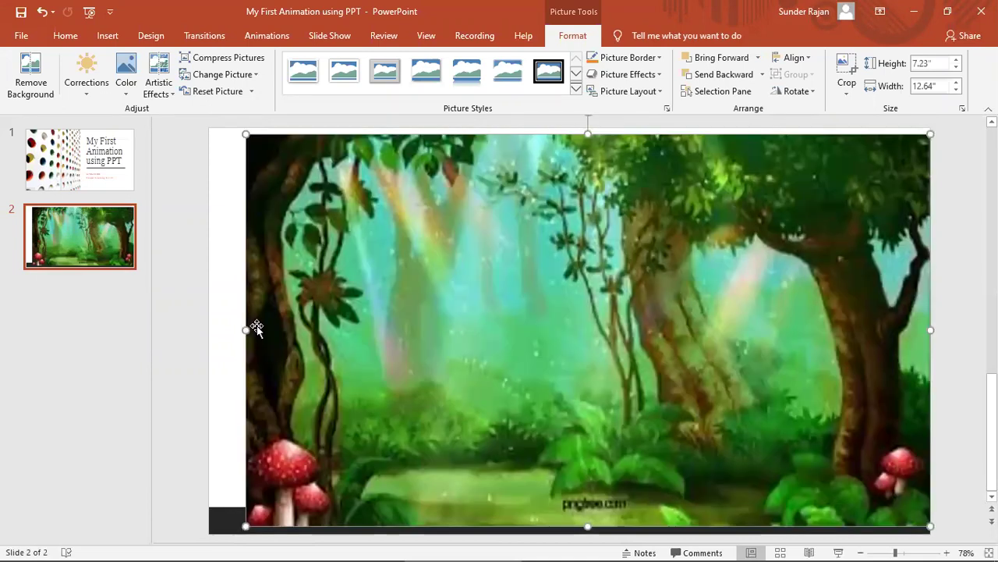
pyautogui.moveTo(246, 331); pyautogui.dragTo(209, 312)
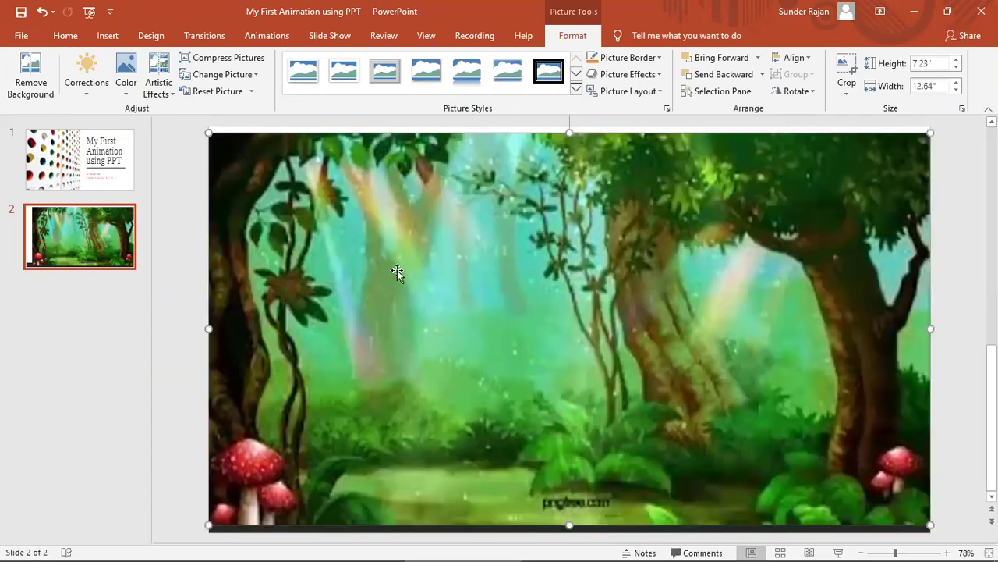
pyautogui.moveTo(570, 132); pyautogui.dragTo(570, 127)
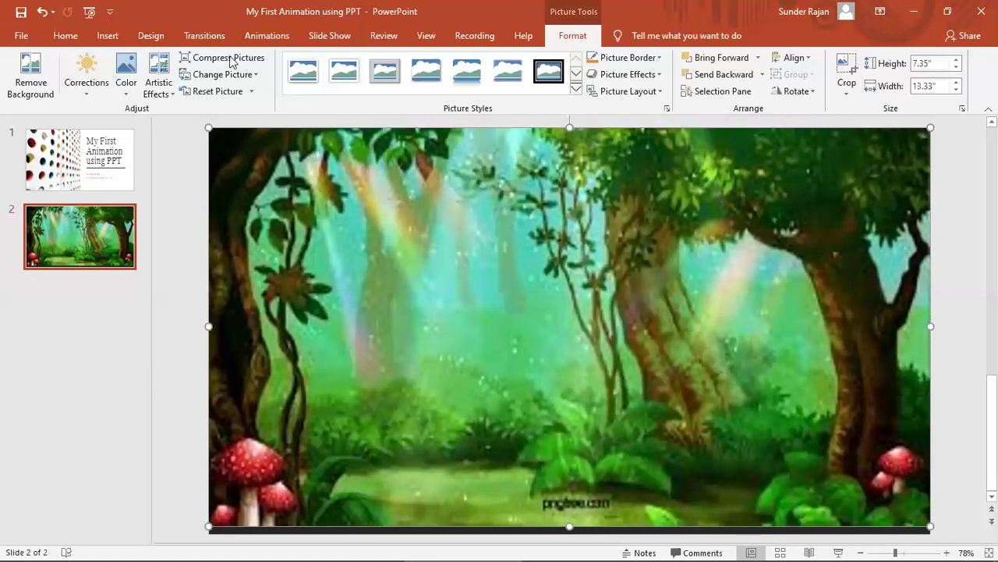
# Step: Insert animated-rabbit-image-0328 from this device and drag it to the bottom-left corner
pyautogui.click(108, 36)
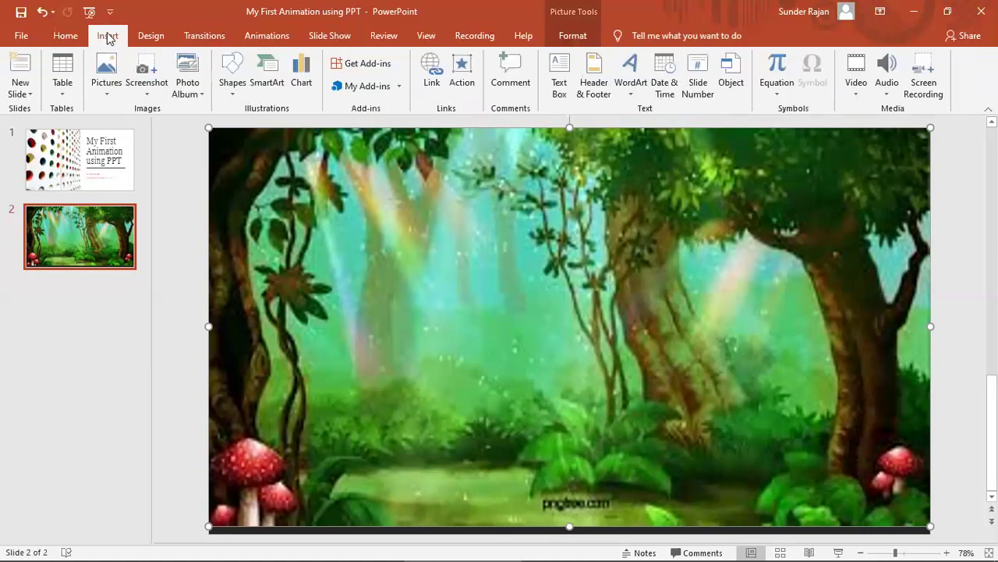
pyautogui.click(109, 85)
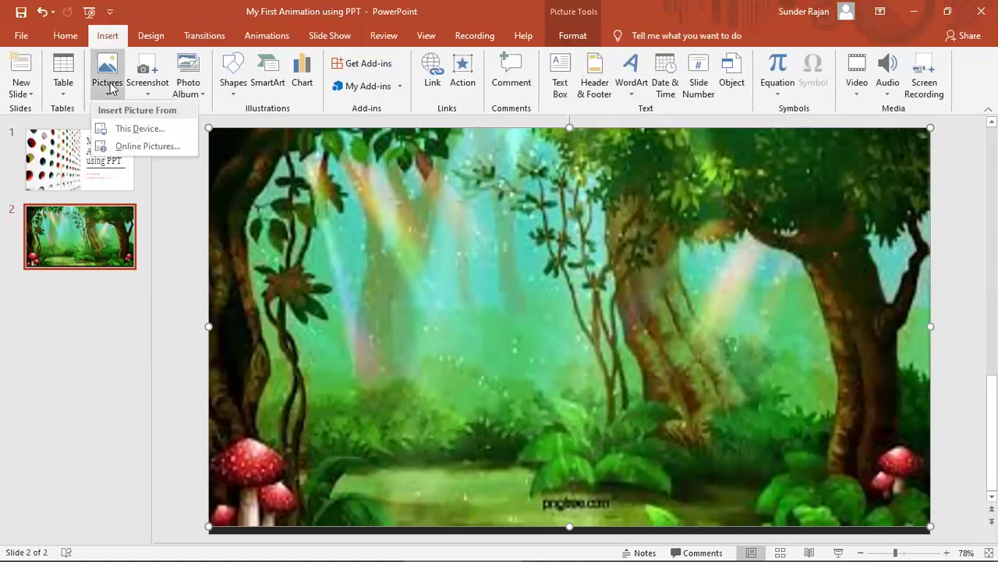
pyautogui.click(135, 129)
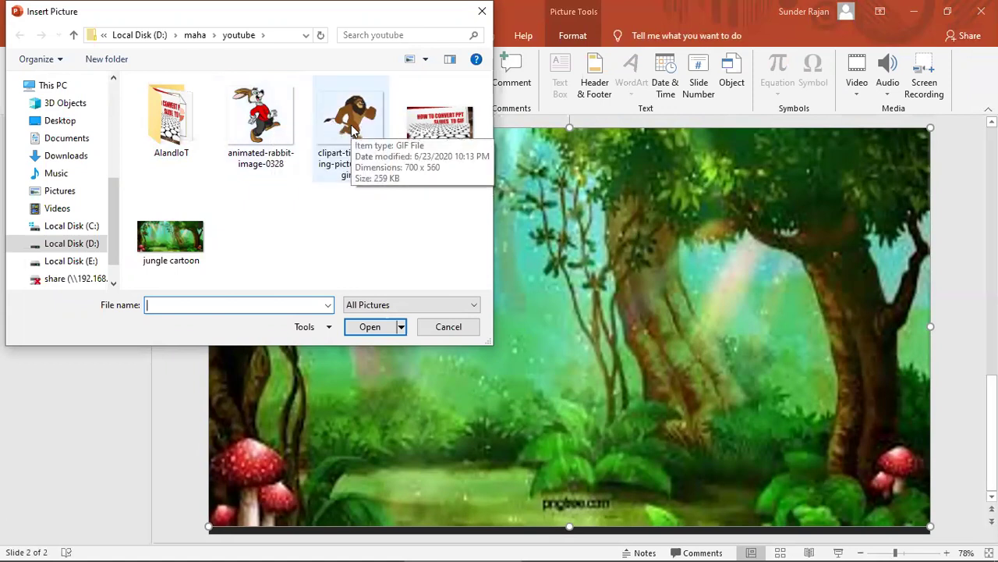
pyautogui.click(265, 125)
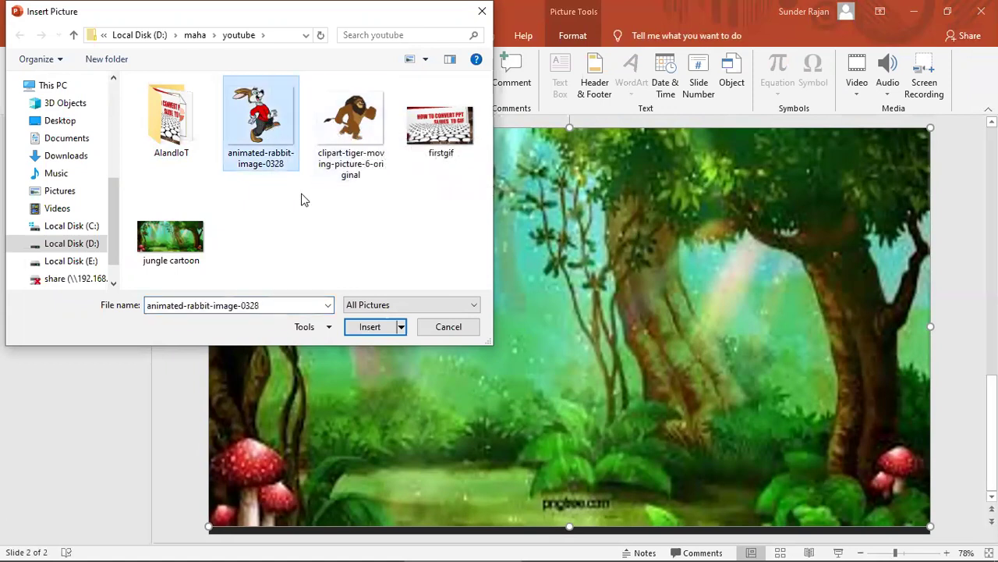
pyautogui.click(372, 327)
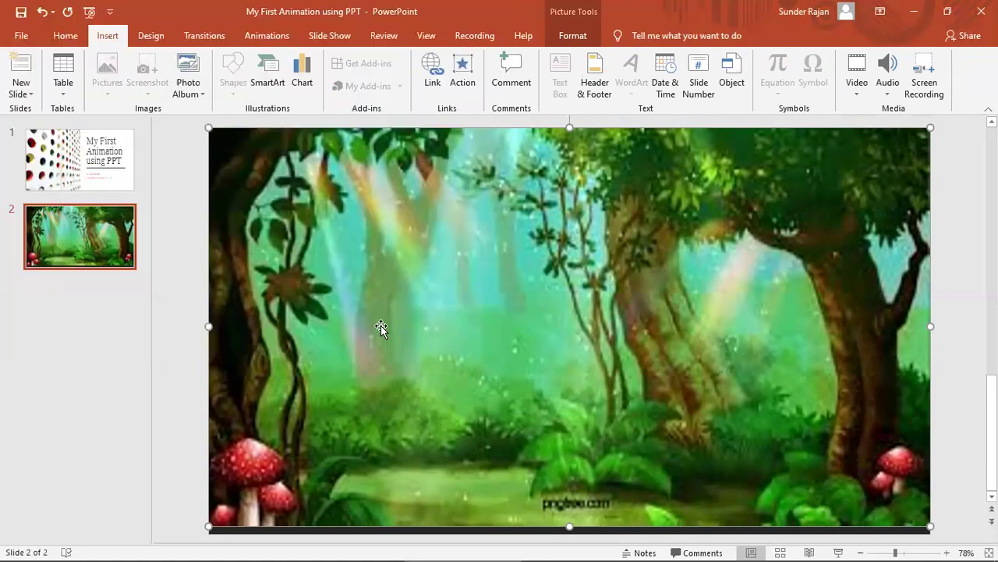
pyautogui.moveTo(569, 327); pyautogui.dragTo(295, 458)
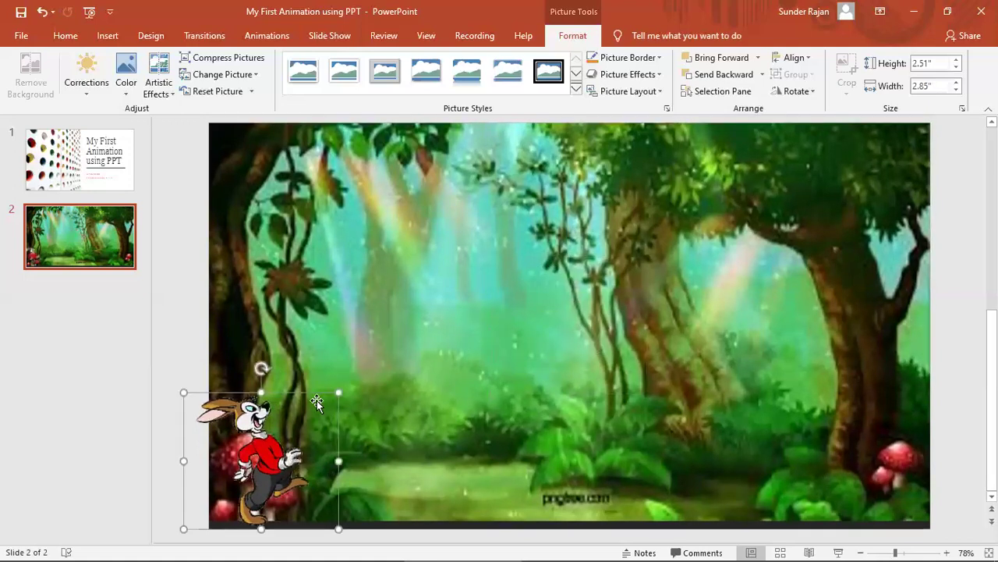
# Step: Apply the Shapes motion path from the Animations gallery to the rabbit
pyautogui.click(261, 36)
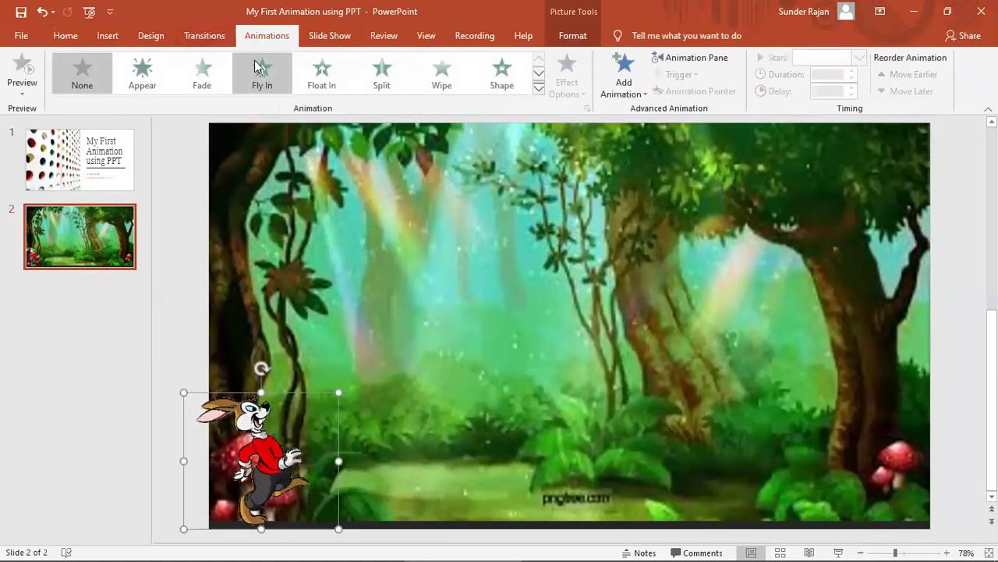
pyautogui.click(539, 89)
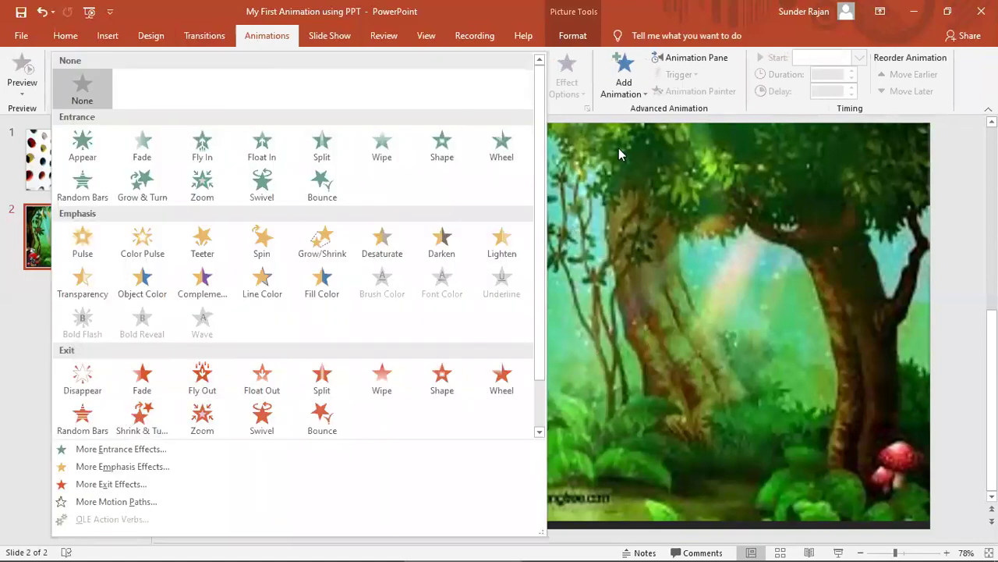
pyautogui.scroll(-1, 448, 275)
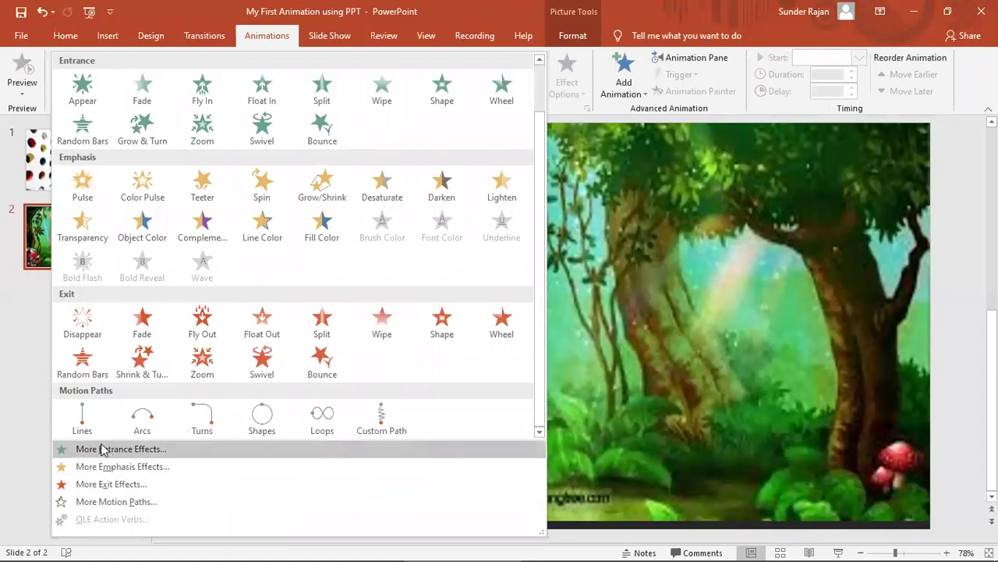
pyautogui.click(264, 425)
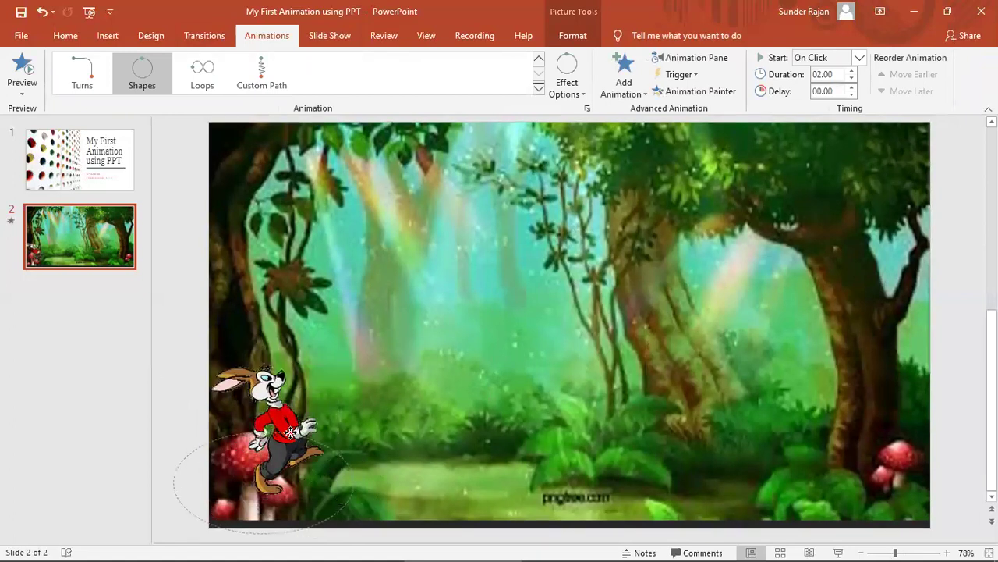
# Step: Shift the rabbit and its circular path slightly to the right
pyautogui.click(284, 485)
pyautogui.moveTo(284, 485); pyautogui.dragTo(323, 468)
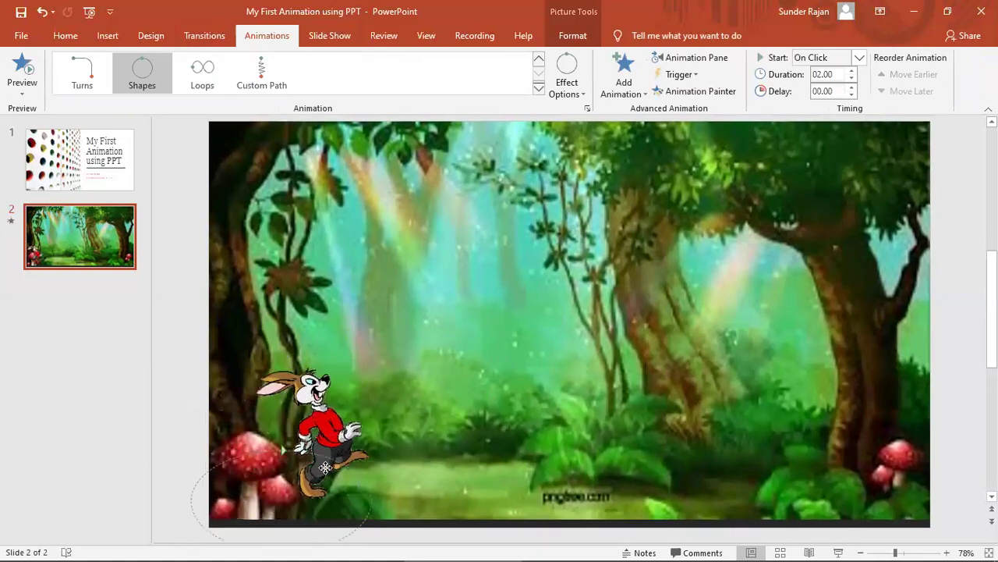
pyautogui.moveTo(375, 507)
pyautogui.mouseDown()
pyautogui.moveTo(388, 501)
pyautogui.moveTo(357, 500)
pyautogui.moveTo(380, 498)
pyautogui.mouseUp()
# Step: Stretch the rabbit's circular path into a wider oval and preview it
pyautogui.click(324, 478)
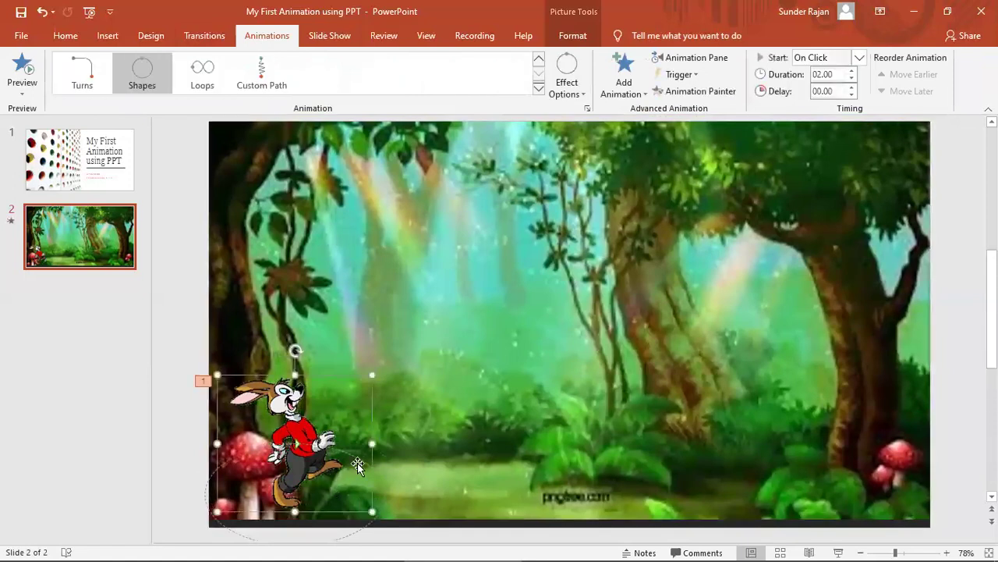
pyautogui.click(380, 485)
pyautogui.moveTo(385, 492); pyautogui.dragTo(408, 486)
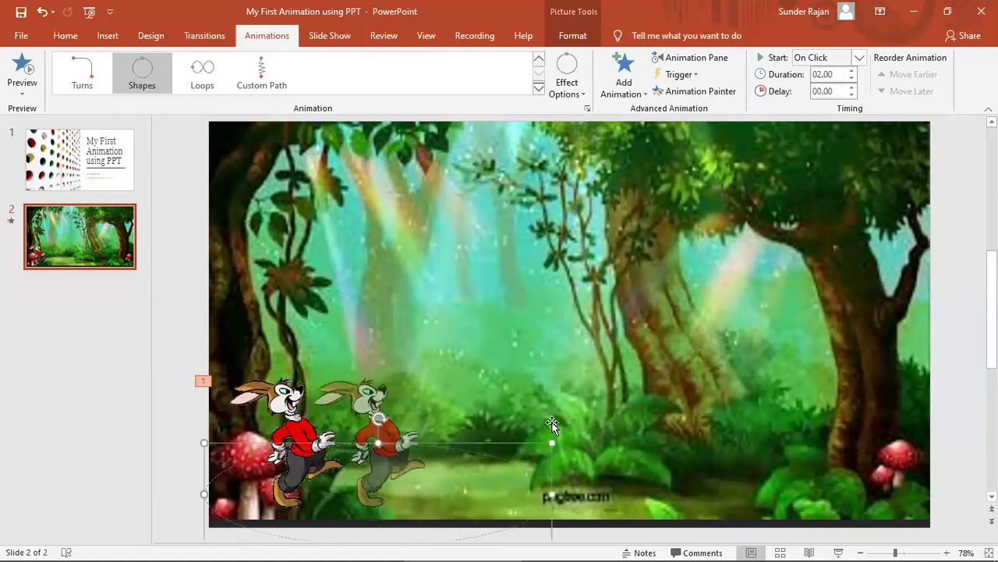
pyautogui.click(23, 70)
pyautogui.click(538, 92)
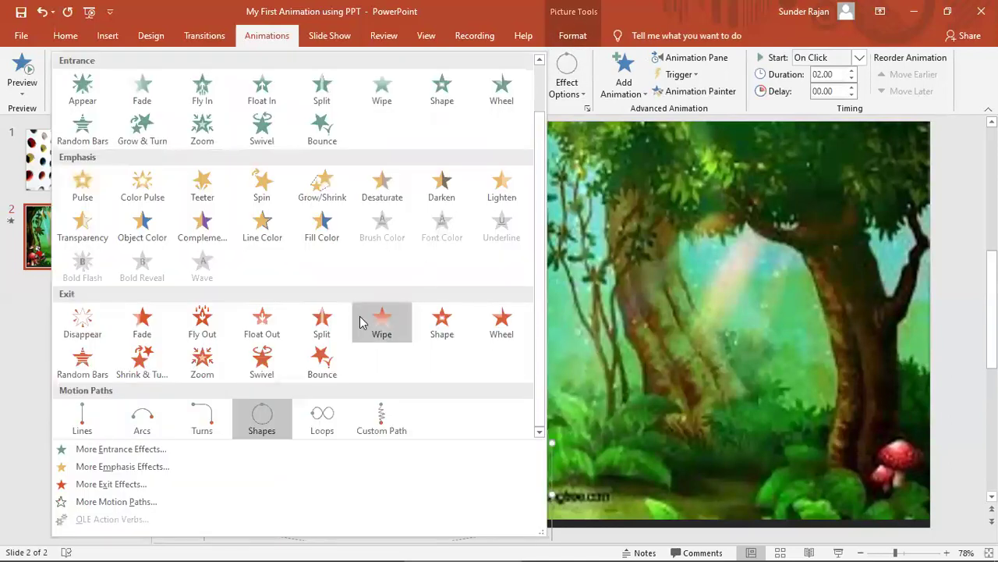
# Step: Switch the rabbit to a Lines motion path ending at the forest's right side, then preview
pyautogui.click(86, 417)
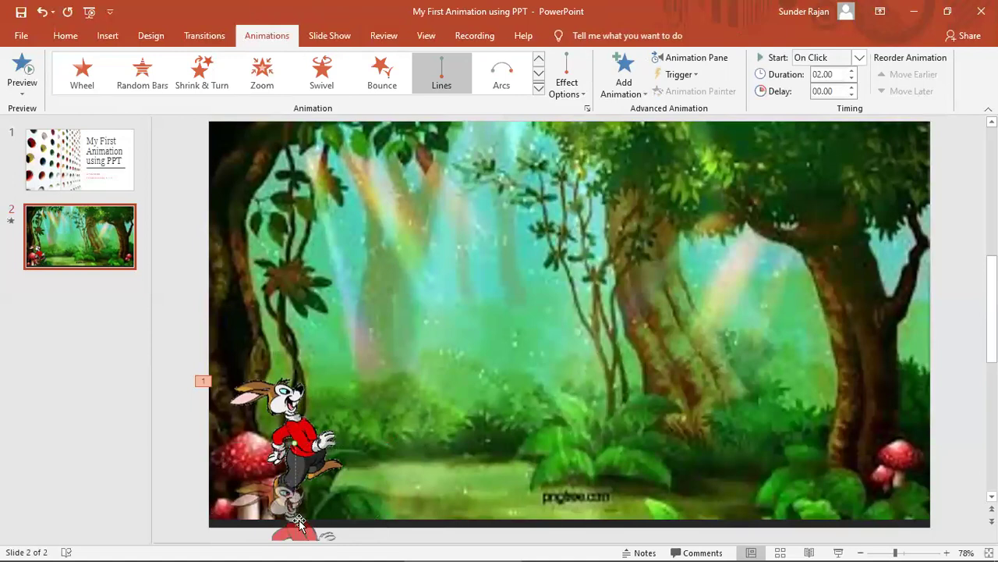
pyautogui.click(305, 540)
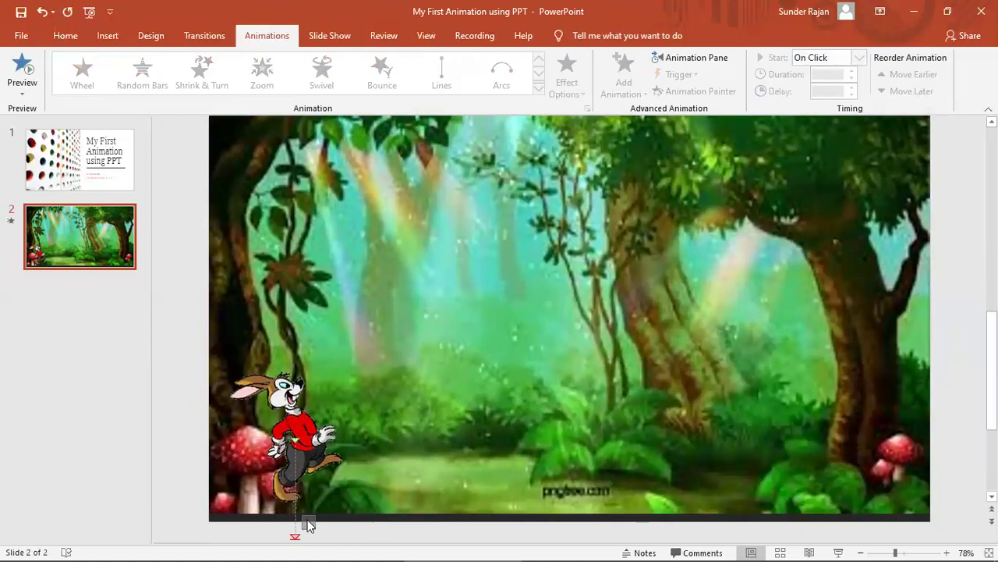
pyautogui.moveTo(296, 533); pyautogui.dragTo(320, 533)
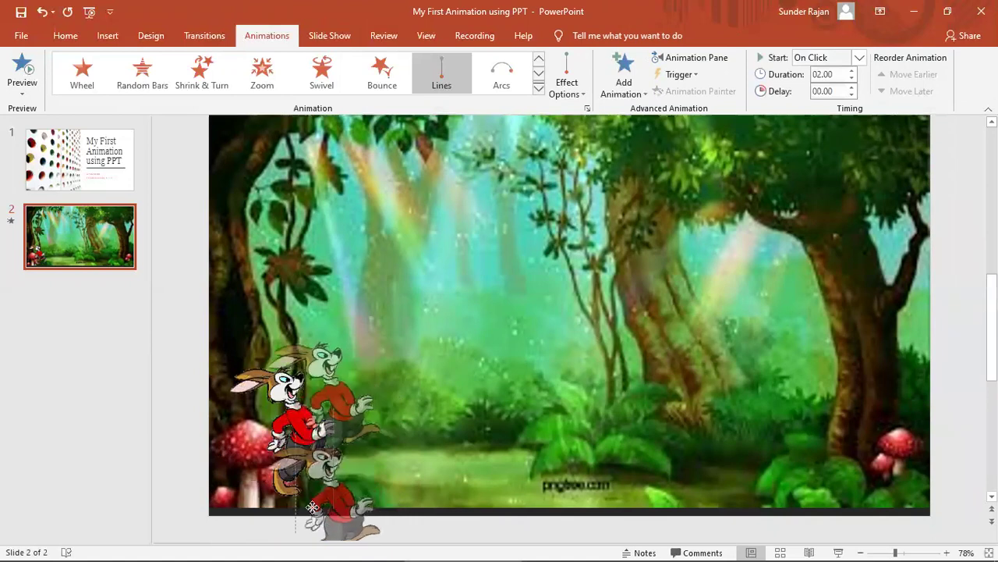
pyautogui.click(320, 534)
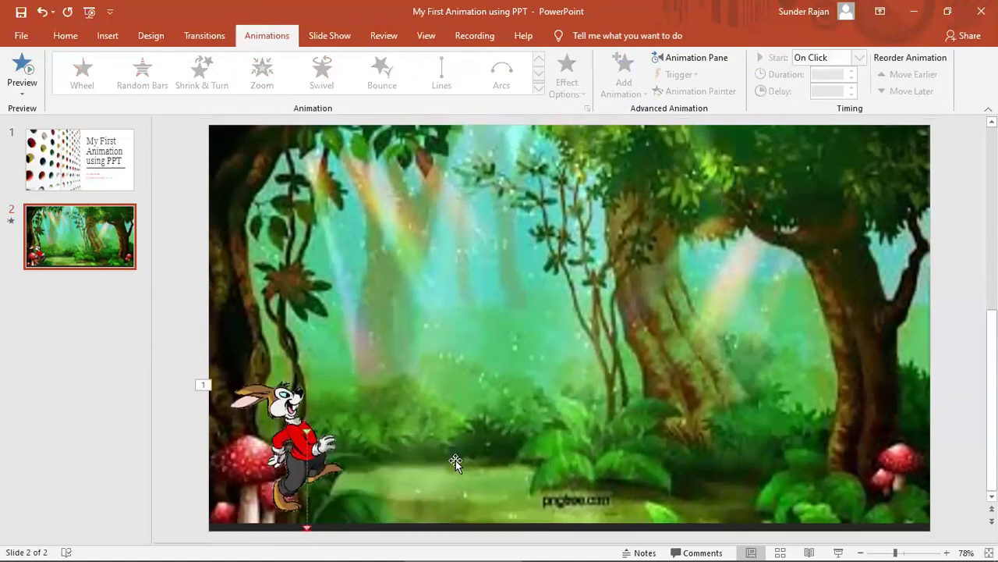
pyautogui.click(312, 469)
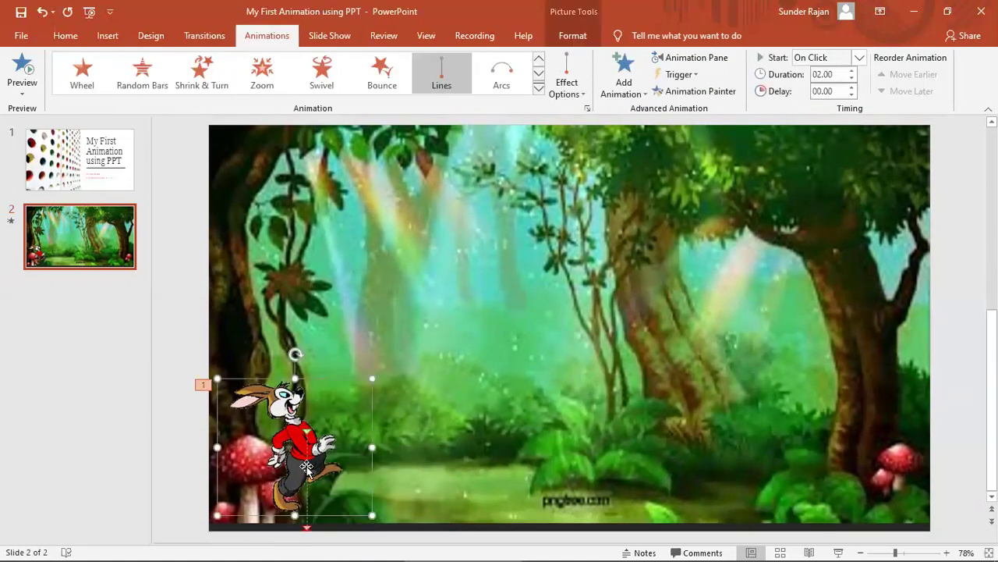
pyautogui.moveTo(307, 523); pyautogui.dragTo(882, 442)
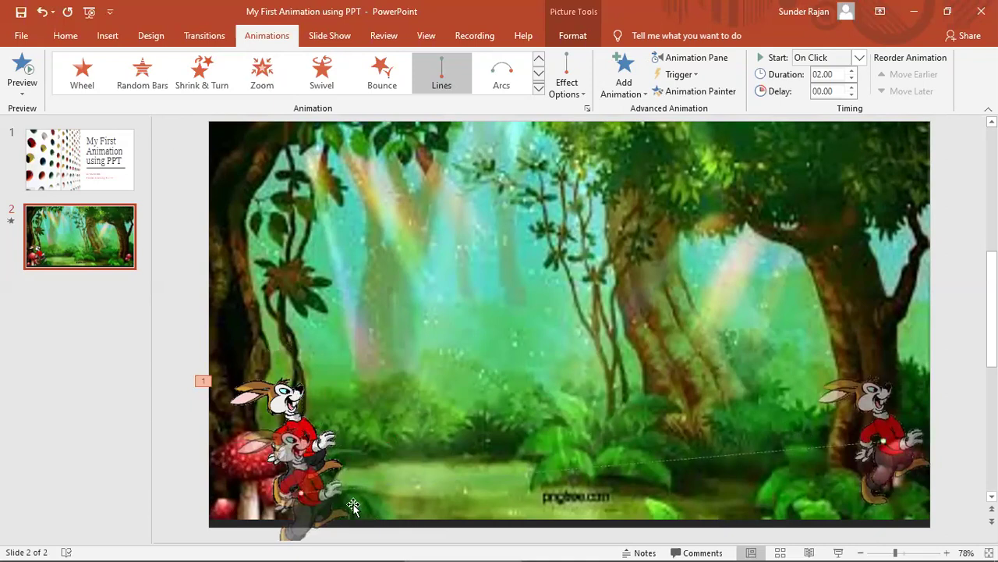
pyautogui.click(22, 69)
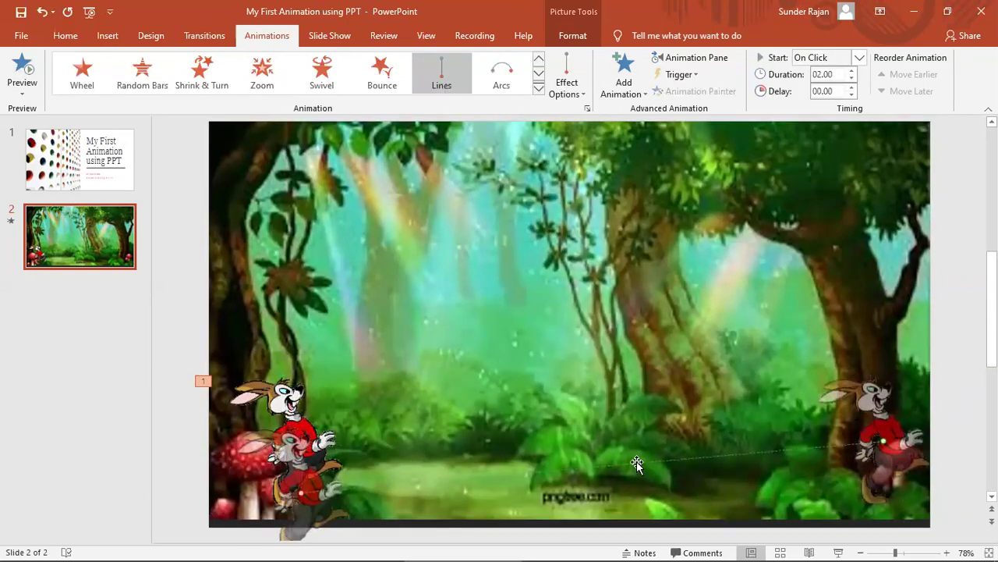
# Step: Reverse the Lines path direction, preview it, and drag its end past the slide's right edge
pyautogui.rightClick(636, 463)
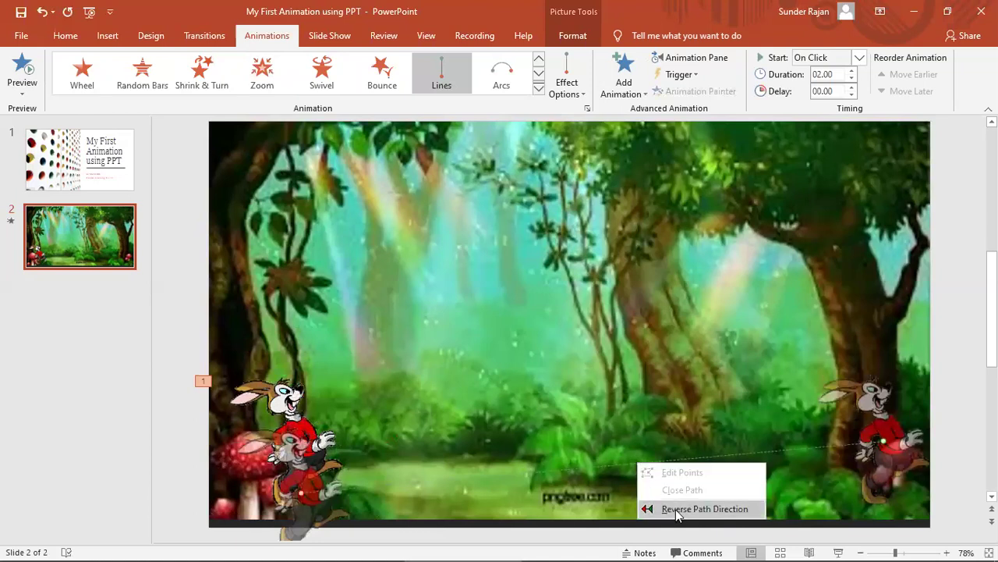
pyautogui.click(676, 510)
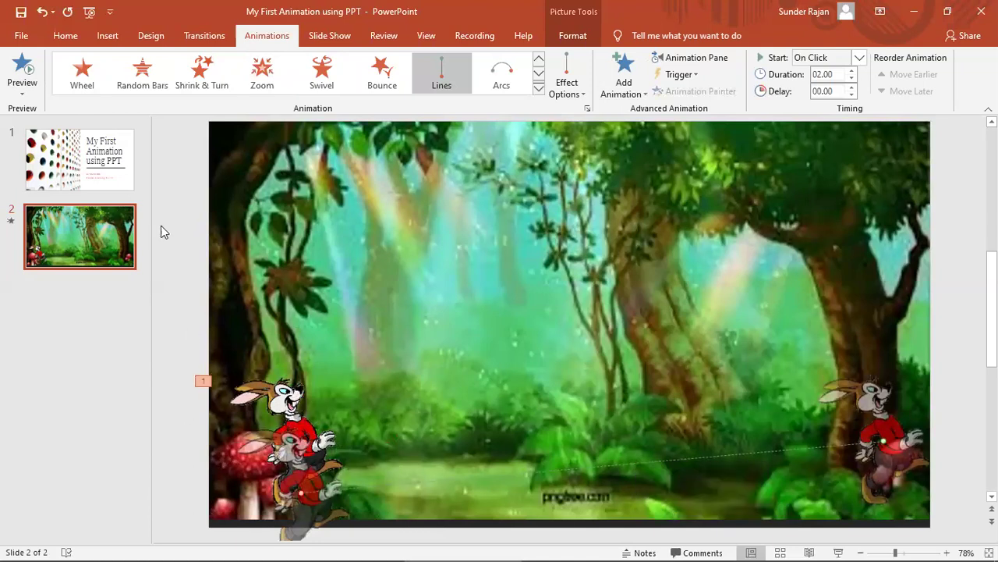
pyautogui.click(26, 69)
pyautogui.moveTo(885, 440); pyautogui.dragTo(963, 425)
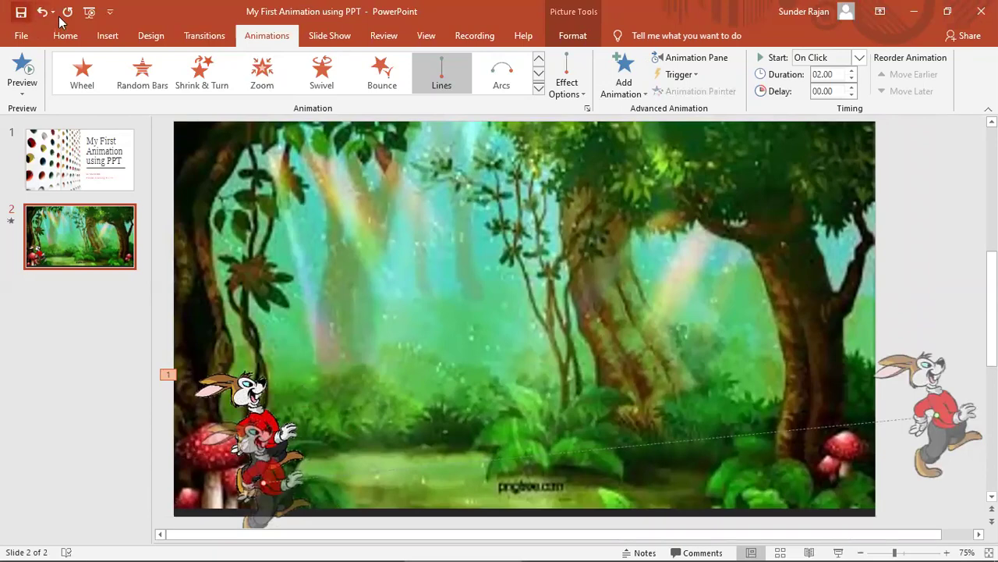
pyautogui.click(87, 11)
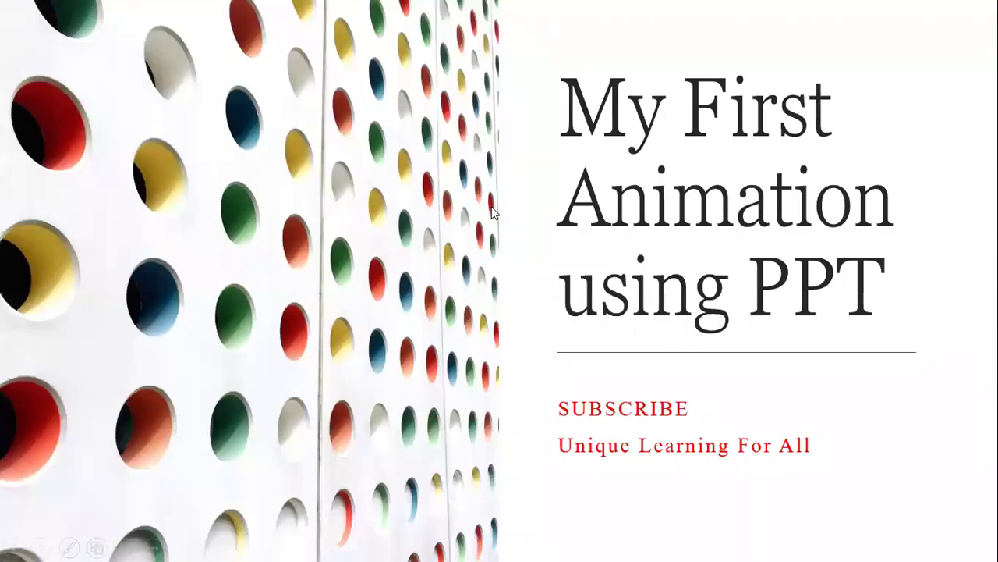
pyautogui.click(492, 211)
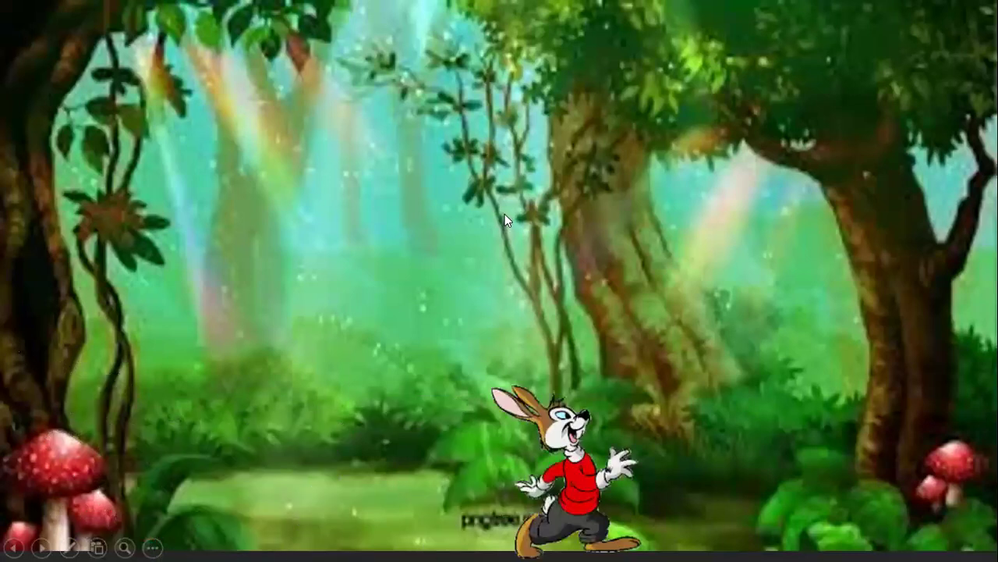
pyautogui.click(441, 207)
pyautogui.click(423, 206)
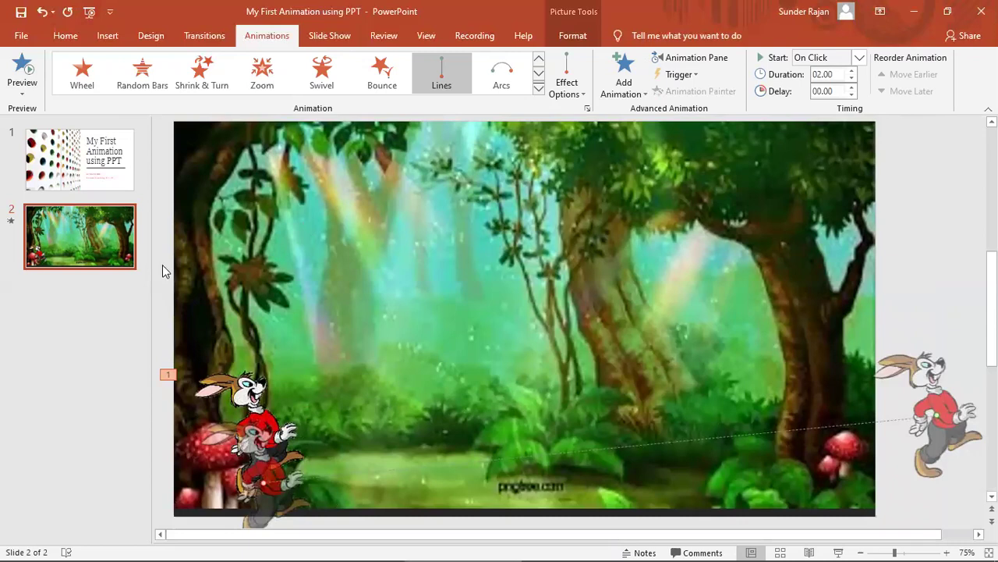
# Step: Delete the rabbit and insert clipart-tiger-moving-picture-6-original from this device
pyautogui.click(255, 435)
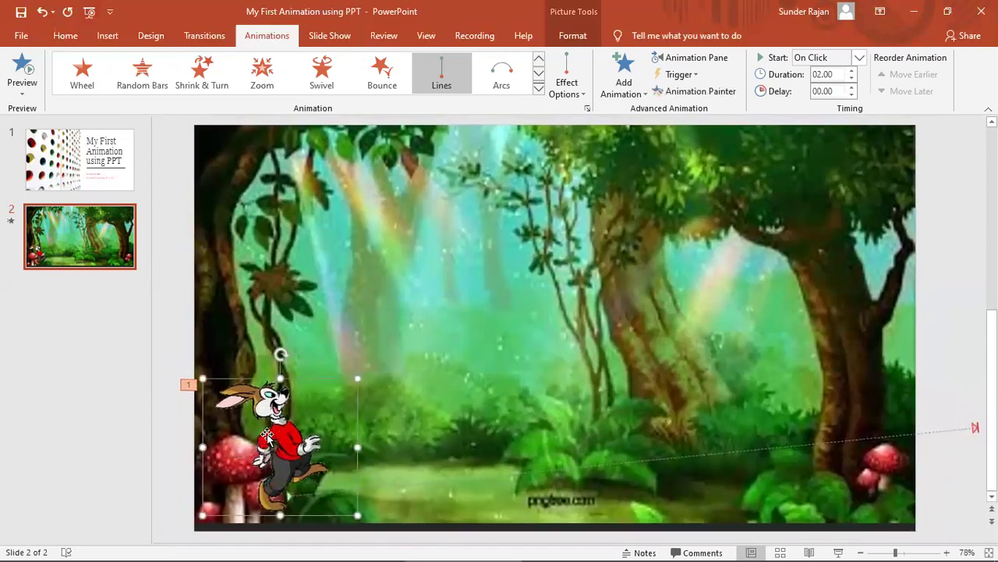
pyautogui.press('Delete')
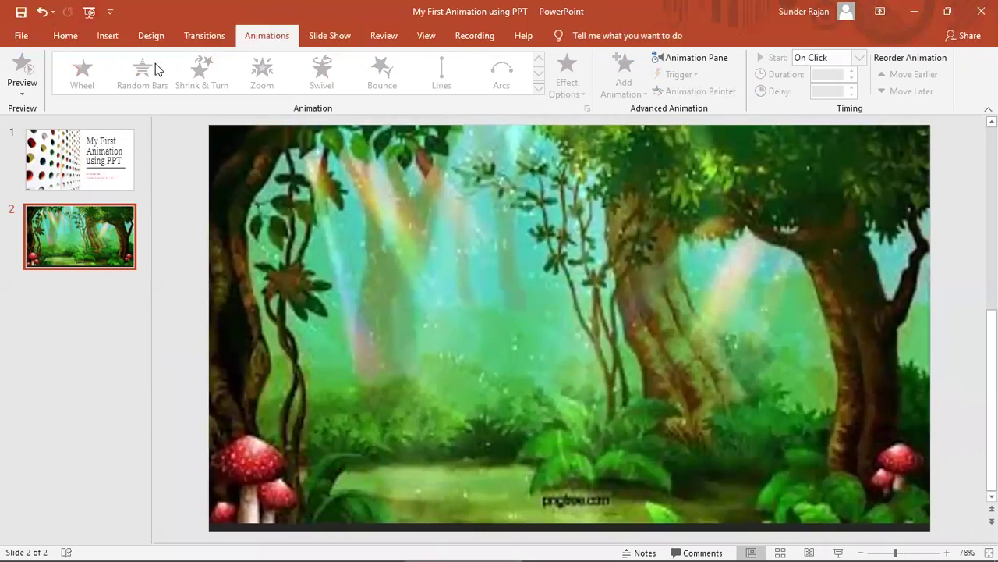
pyautogui.click(109, 35)
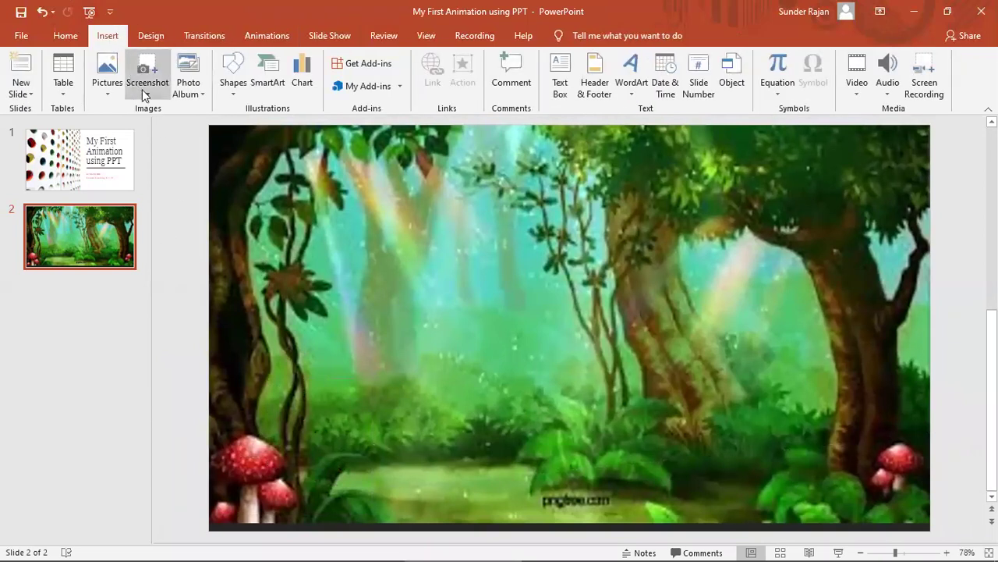
pyautogui.click(106, 87)
pyautogui.click(134, 129)
pyautogui.click(351, 125)
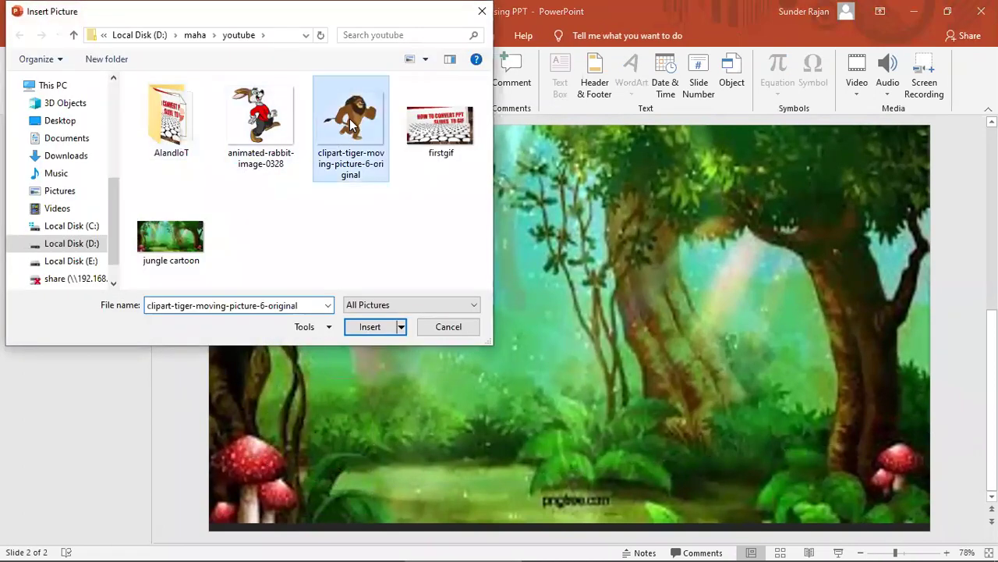
pyautogui.click(370, 326)
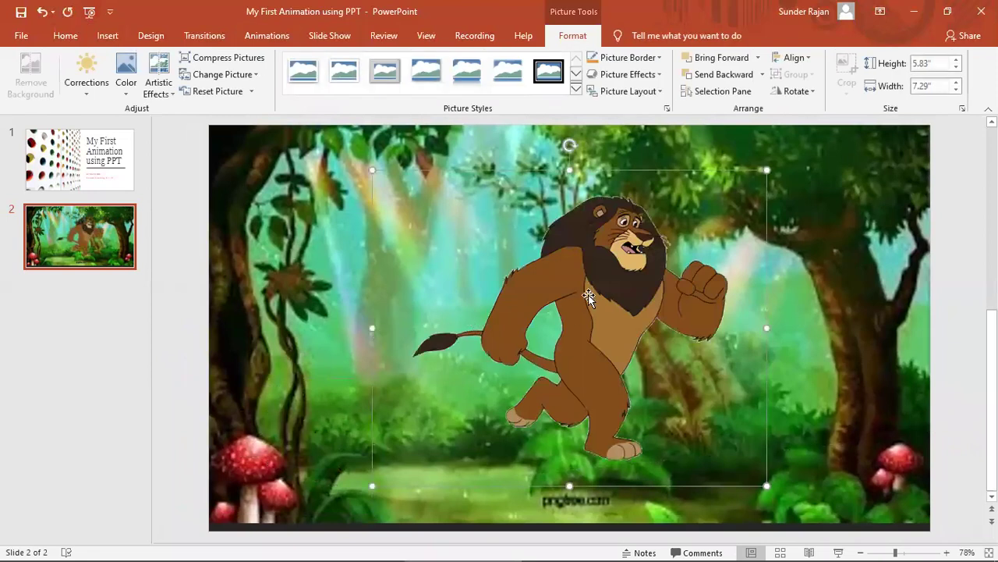
# Step: Move the lion to the lower left and shrink it to about 4.37" by 5.47"
pyautogui.moveTo(542, 317); pyautogui.dragTo(334, 390)
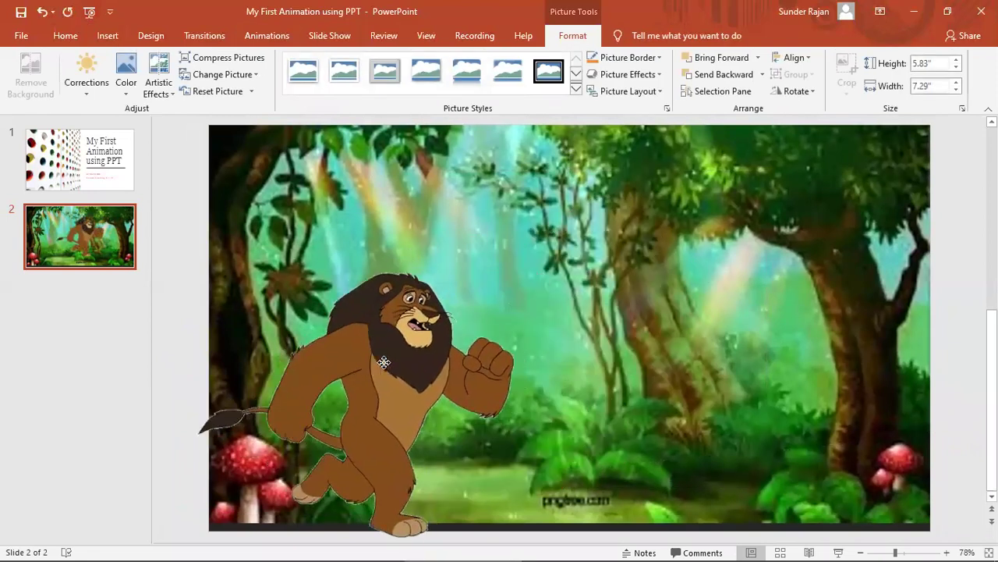
pyautogui.moveTo(563, 242); pyautogui.dragTo(415, 320)
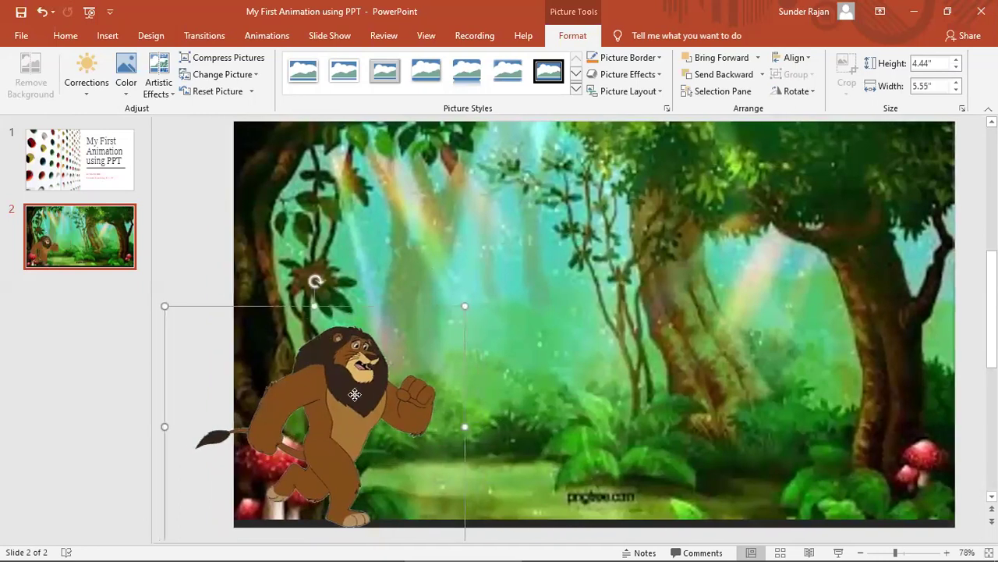
pyautogui.click(368, 377)
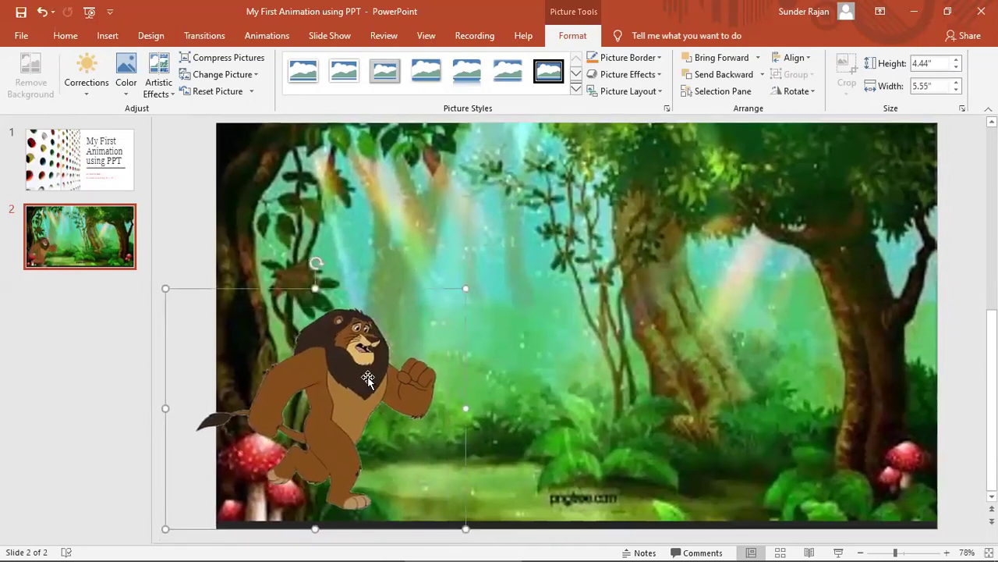
pyautogui.moveTo(466, 291); pyautogui.dragTo(461, 294)
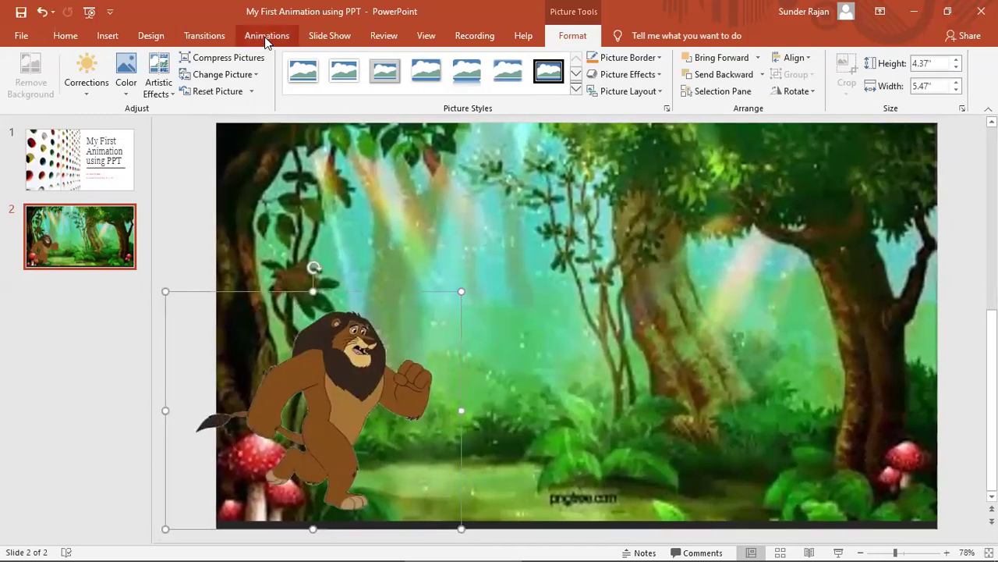
# Step: Add a Grow/Shrink emphasis animation to the lion, preview it, and browse the Add Animation list
pyautogui.click(267, 37)
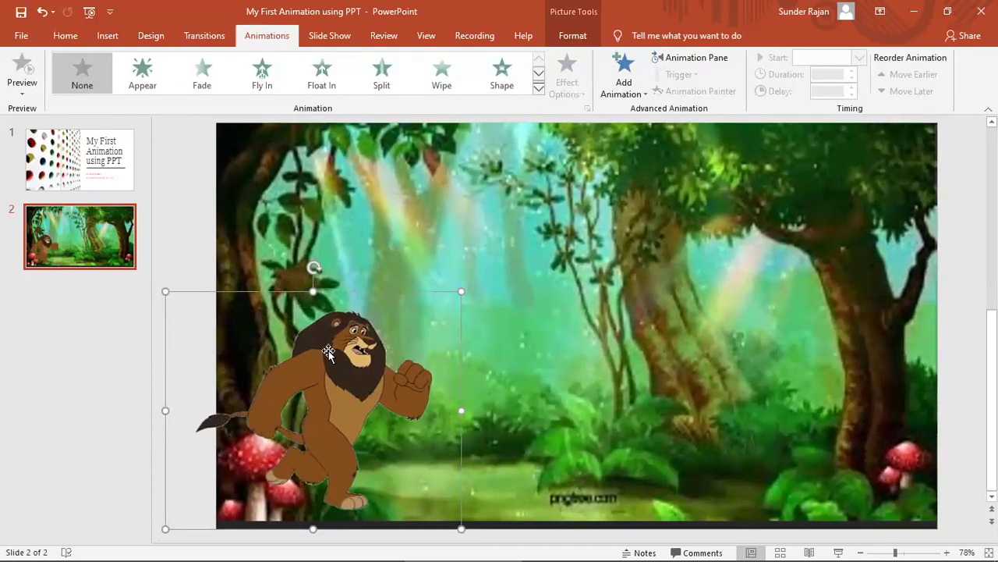
pyautogui.click(621, 91)
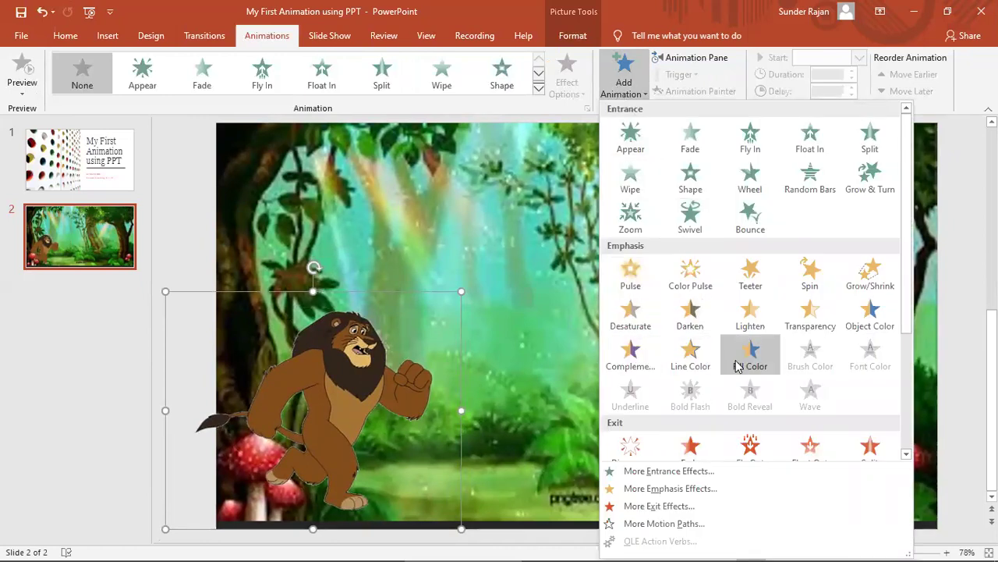
pyautogui.click(865, 277)
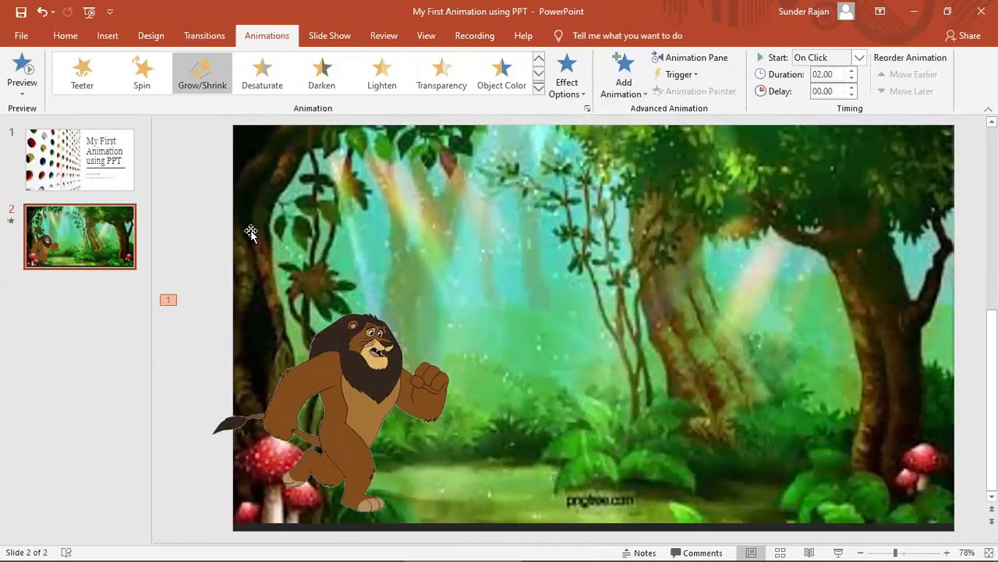
pyautogui.click(20, 67)
pyautogui.click(623, 90)
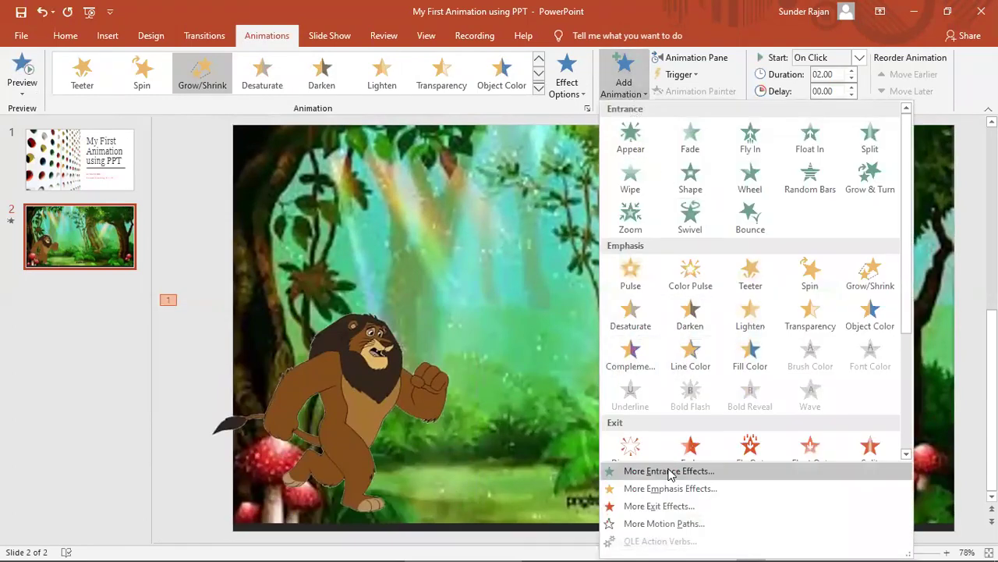
pyautogui.scroll(-4, 757, 451)
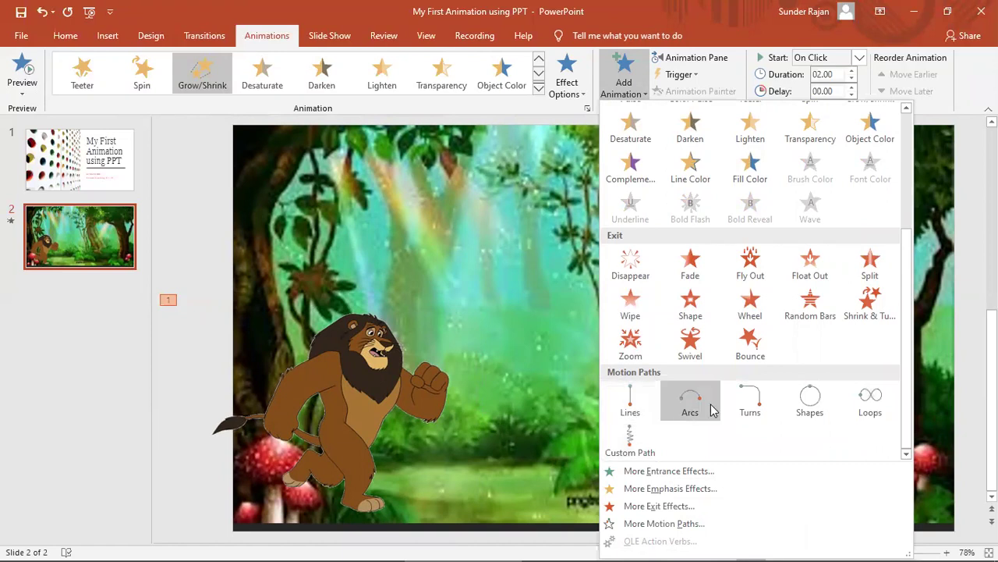
# Step: Add and preview a Loops path on the lion, then delete it, restoring the accidentally deleted background
pyautogui.click(866, 404)
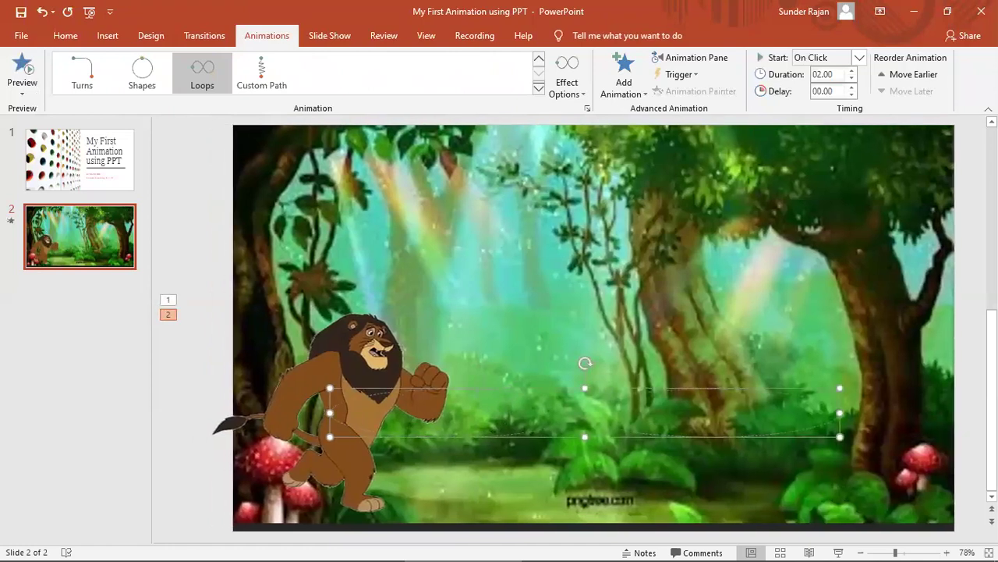
pyautogui.click(30, 68)
pyautogui.click(617, 425)
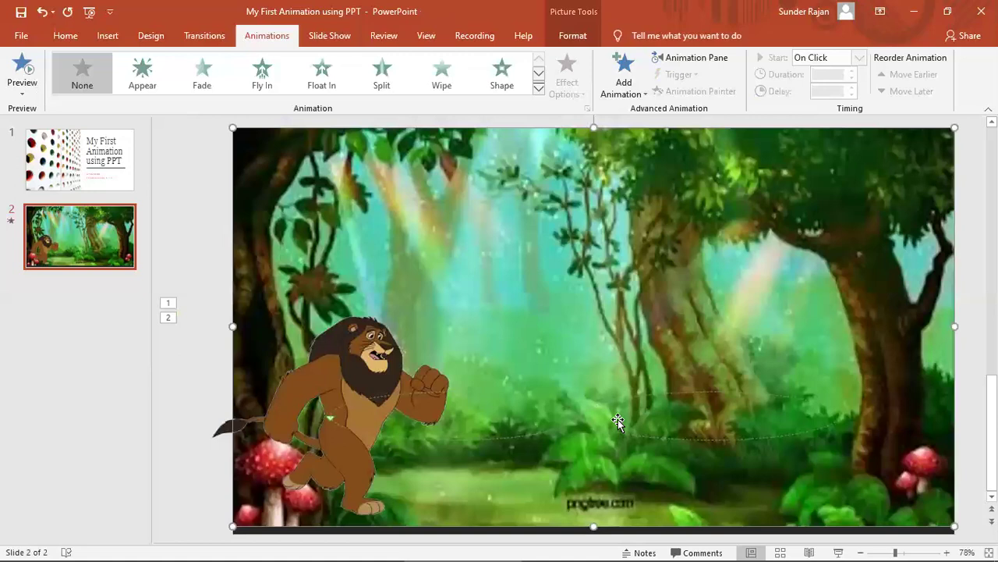
pyautogui.press('Delete')
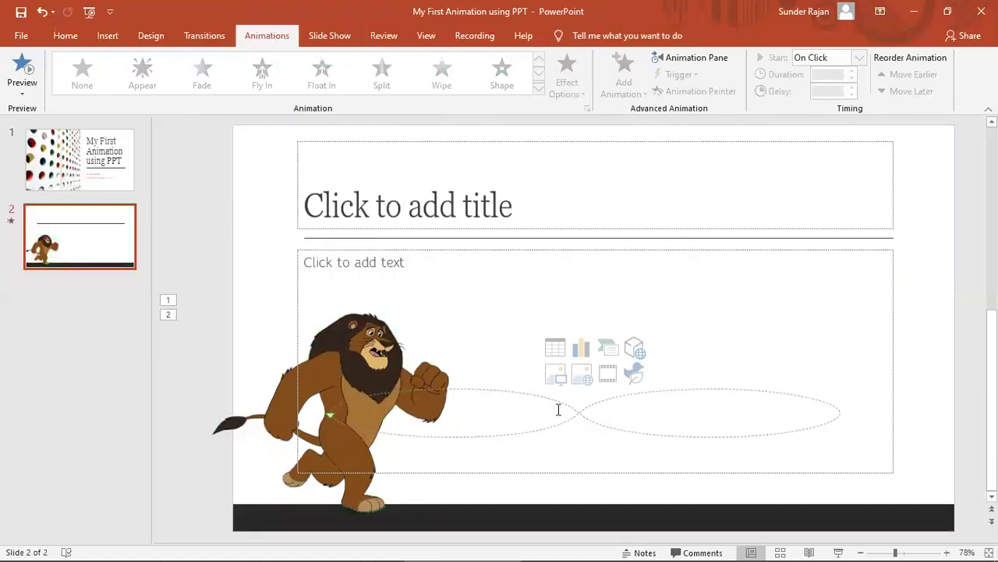
pyautogui.hotkey('ctrl', 'z')
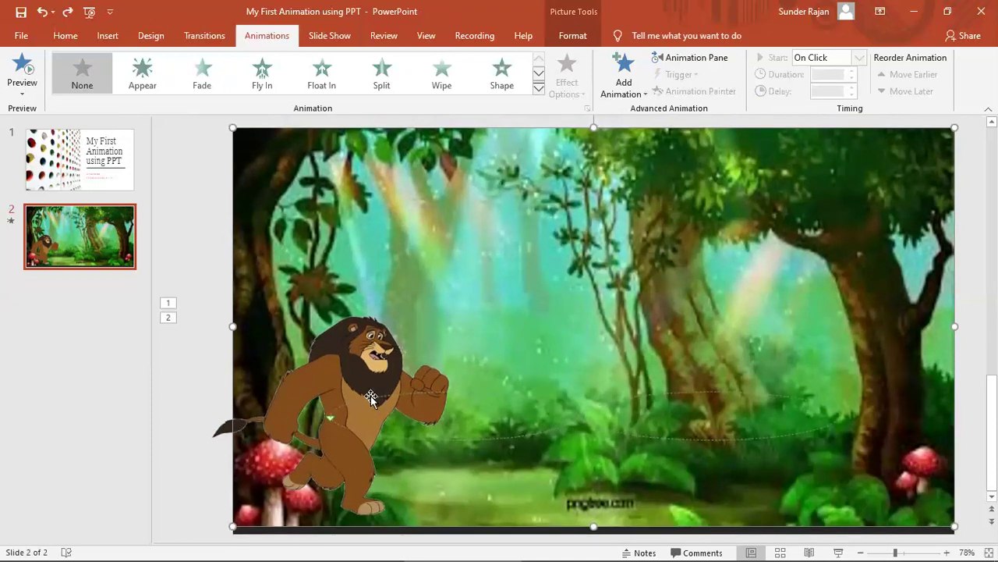
pyautogui.click(331, 411)
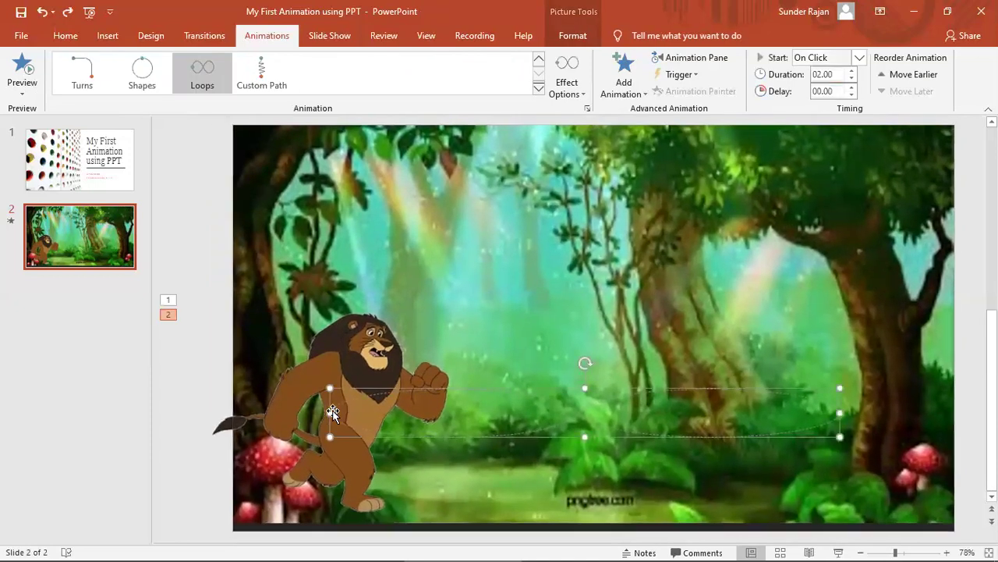
pyautogui.press('Delete')
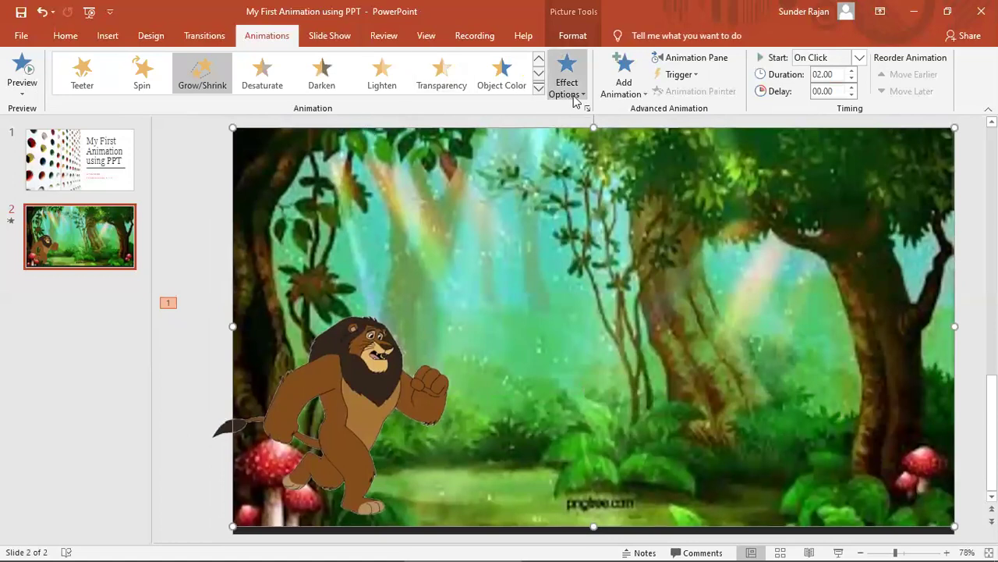
# Step: Draw a custom motion path for the lion across the jungle slide as animation 2
pyautogui.click(388, 372)
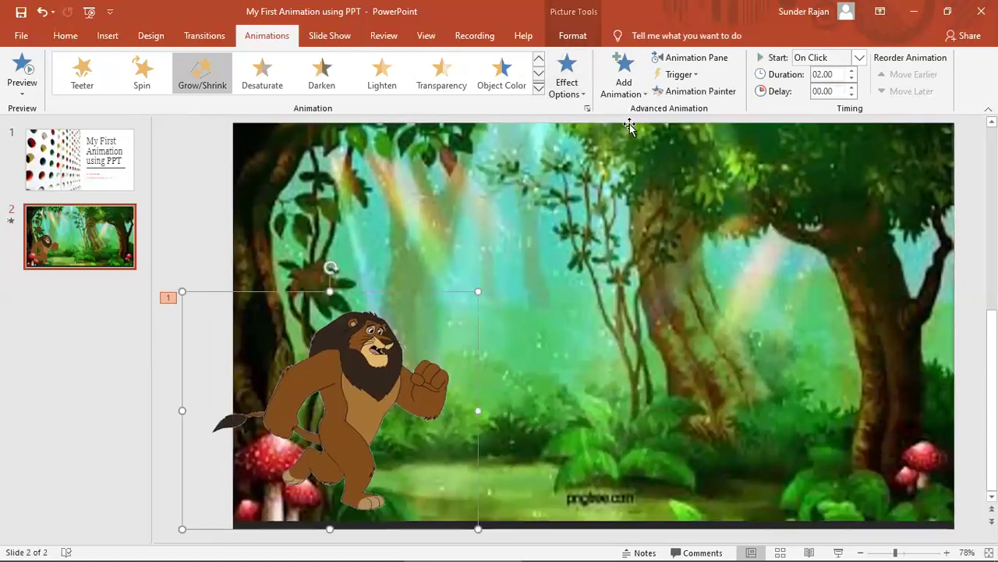
pyautogui.click(624, 78)
pyautogui.scroll(-4, 729, 367)
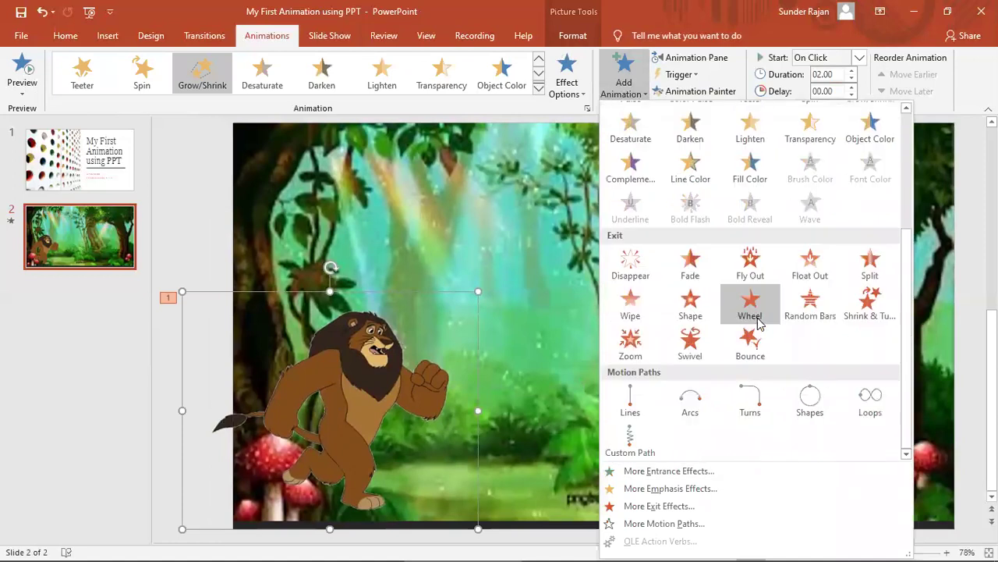
pyautogui.click(633, 437)
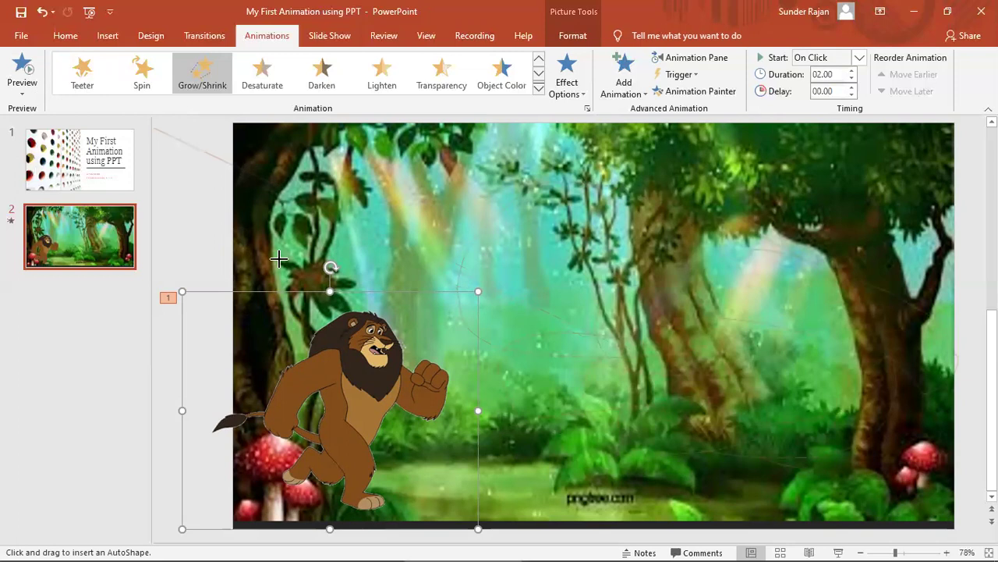
pyautogui.doubleClick(457, 390)
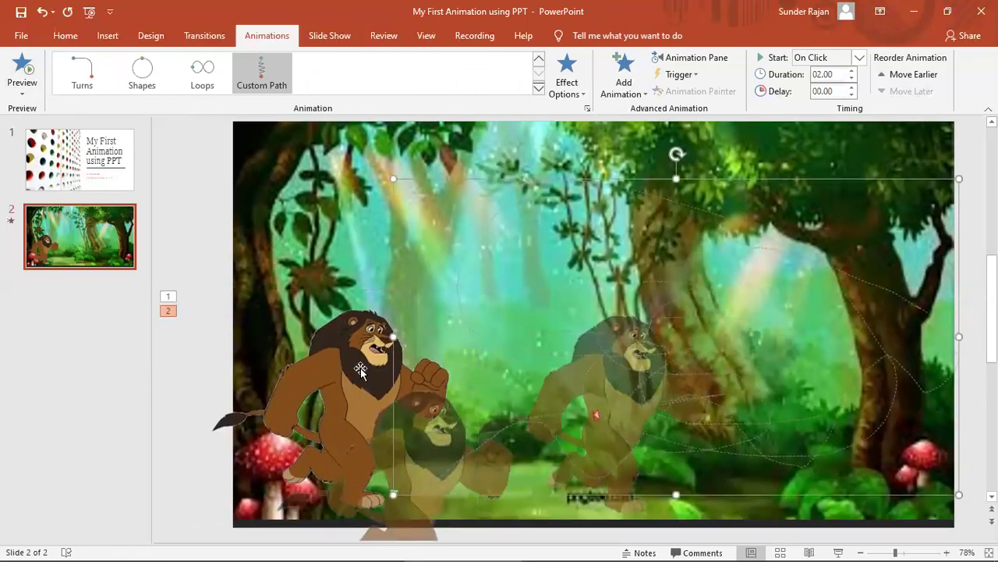
# Step: Review the lion's drawn custom path by selecting it, then reselect the lion
pyautogui.click(388, 260)
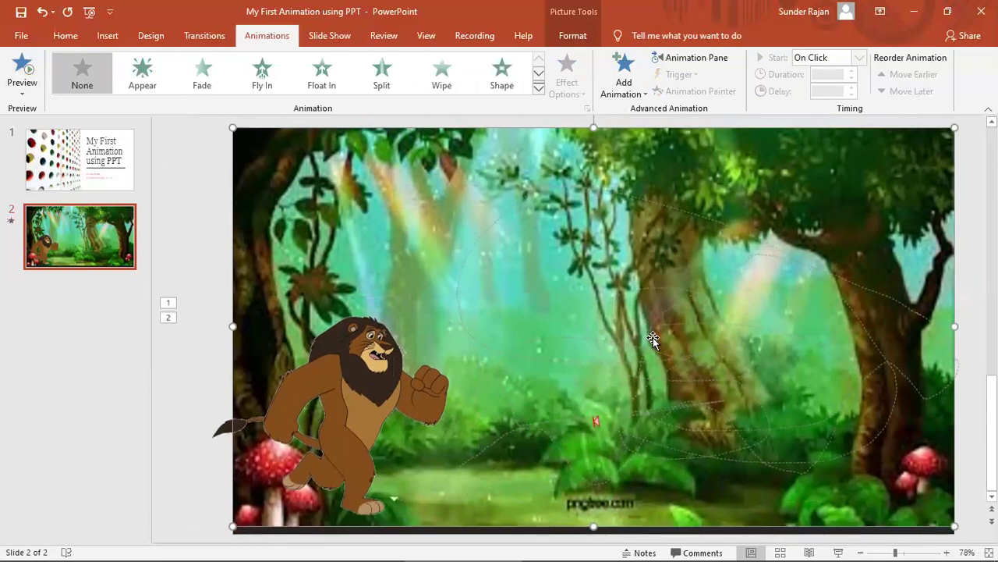
pyautogui.click(568, 360)
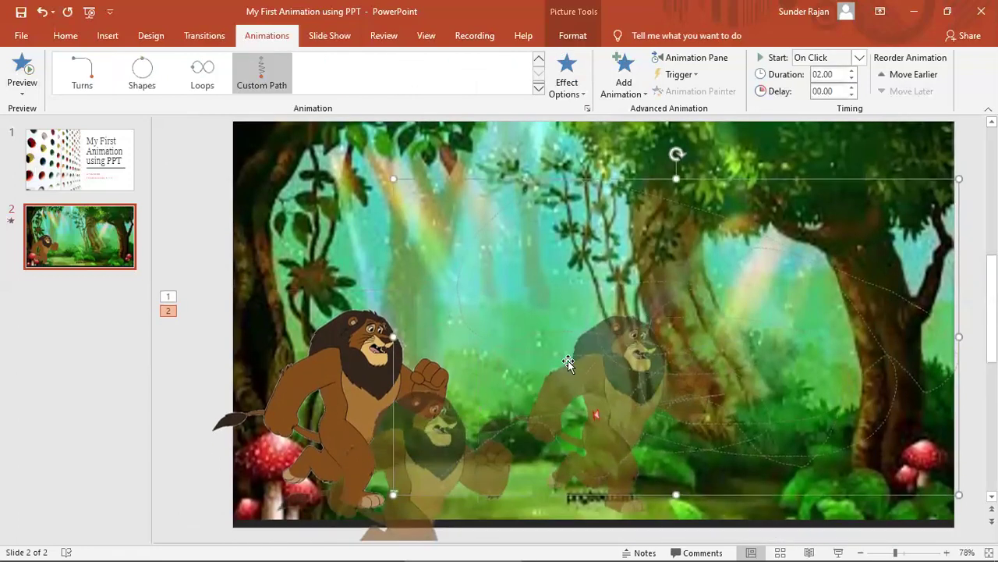
pyautogui.click(392, 373)
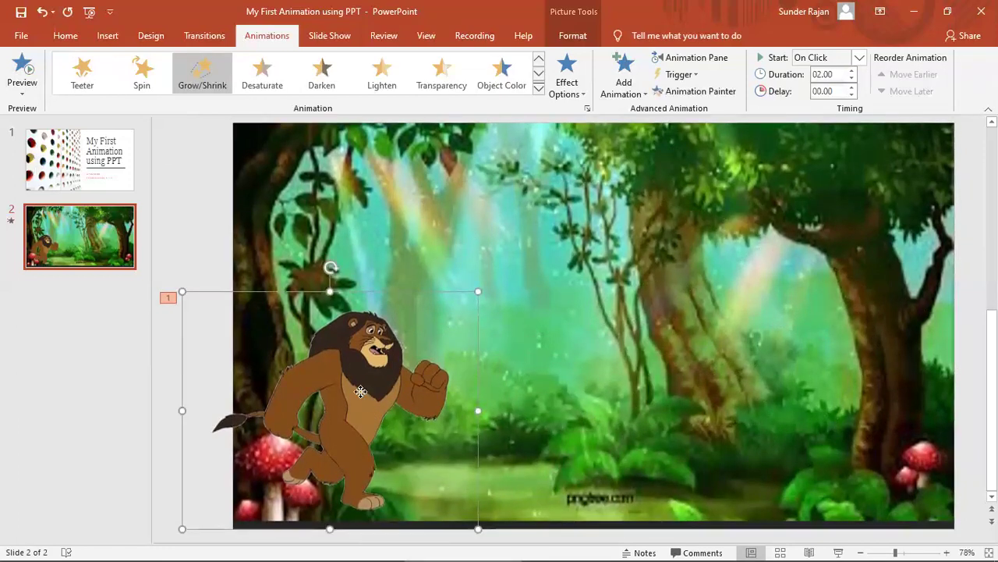
# Step: Shift the lion left past the slide edge, then try Arc Down from the full motion path list
pyautogui.press('Escape')
pyautogui.moveTo(362, 388); pyautogui.dragTo(307, 407)
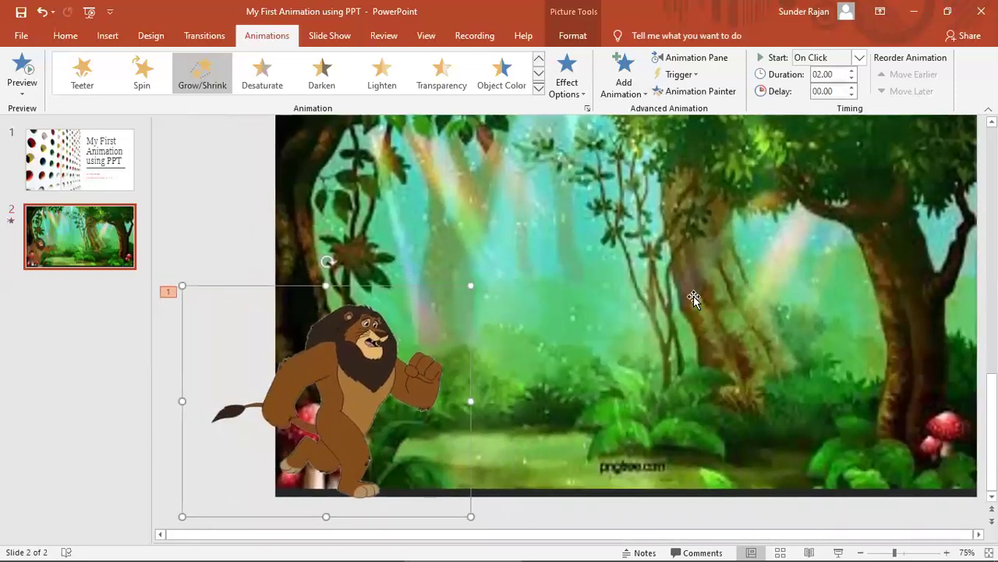
pyautogui.scroll(1, 693, 299)
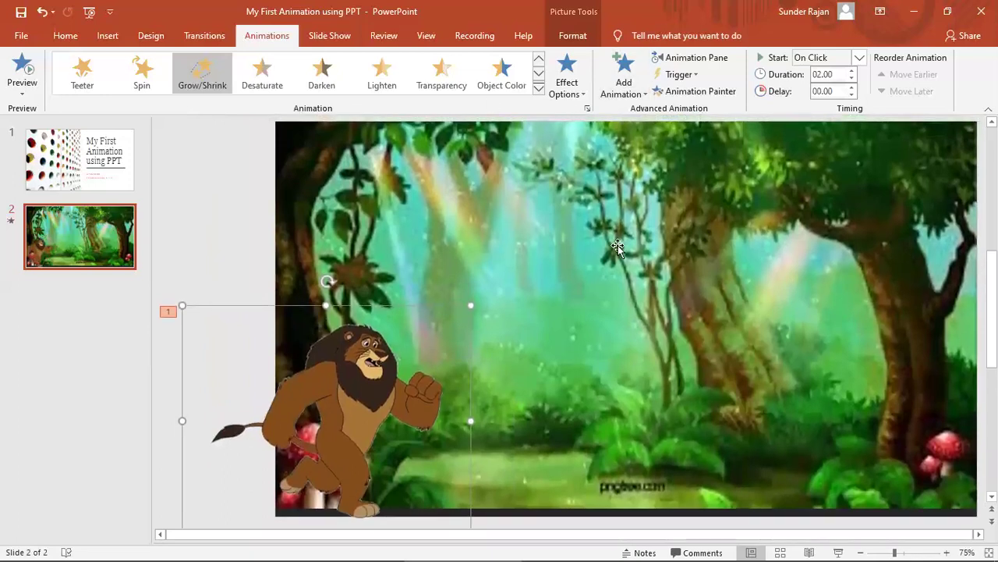
pyautogui.click(539, 91)
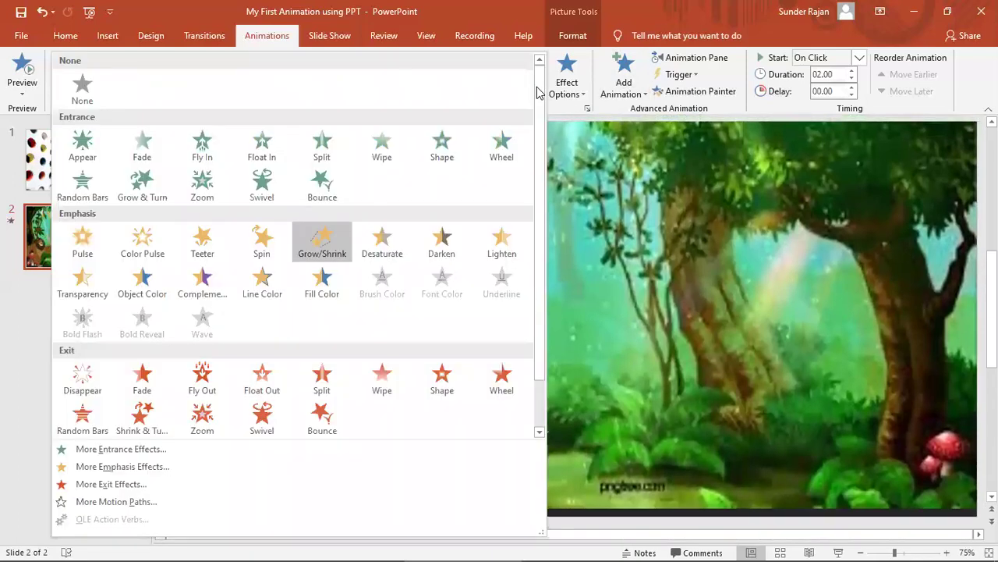
pyautogui.click(125, 501)
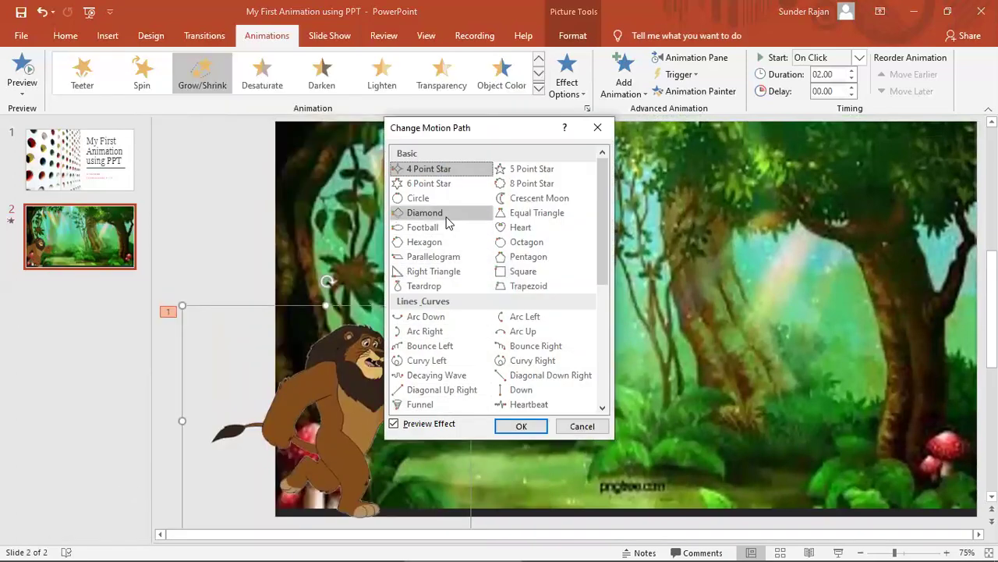
pyautogui.click(446, 321)
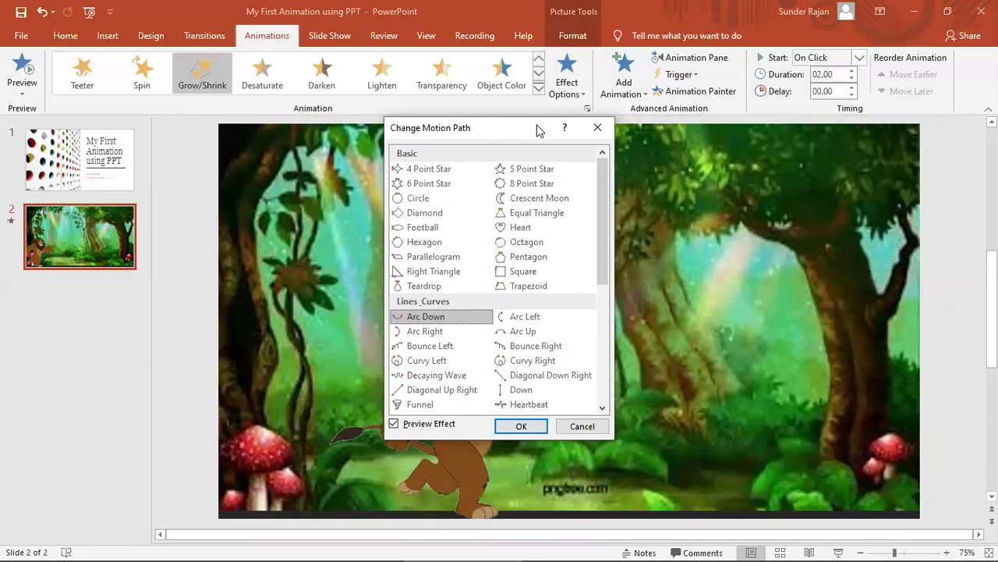
# Step: Preview Bounce Left, Curvy Left, Heartbeat, Square, 8 Point Star and other paths, then apply Arc Up
pyautogui.moveTo(537, 130); pyautogui.dragTo(802, 98)
pyautogui.click(689, 313)
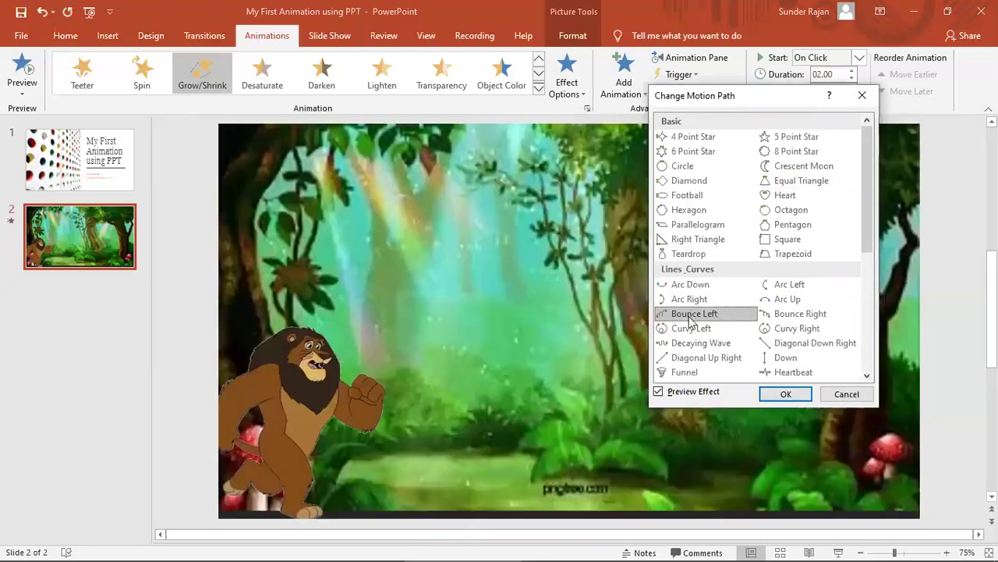
pyautogui.click(672, 331)
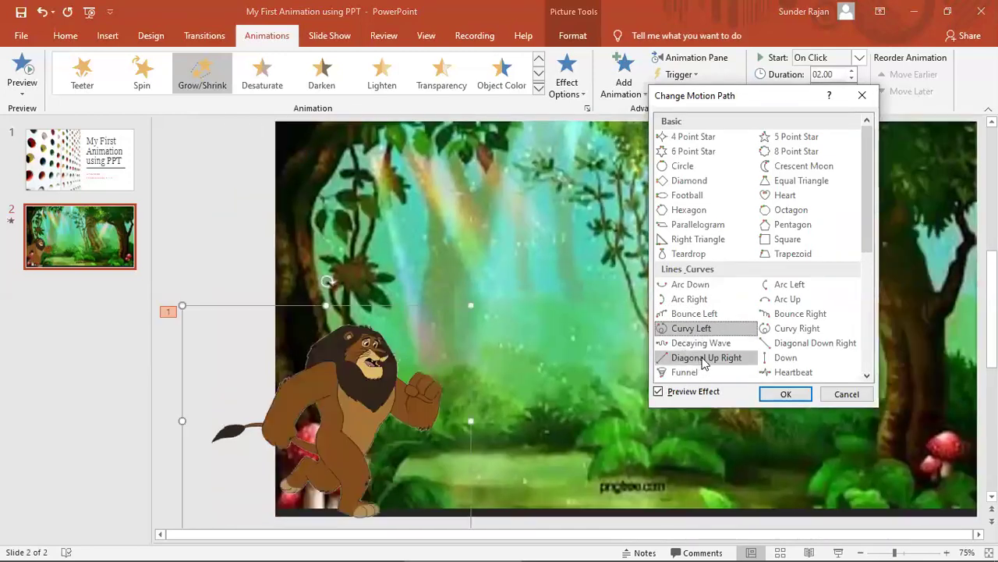
pyautogui.click(702, 364)
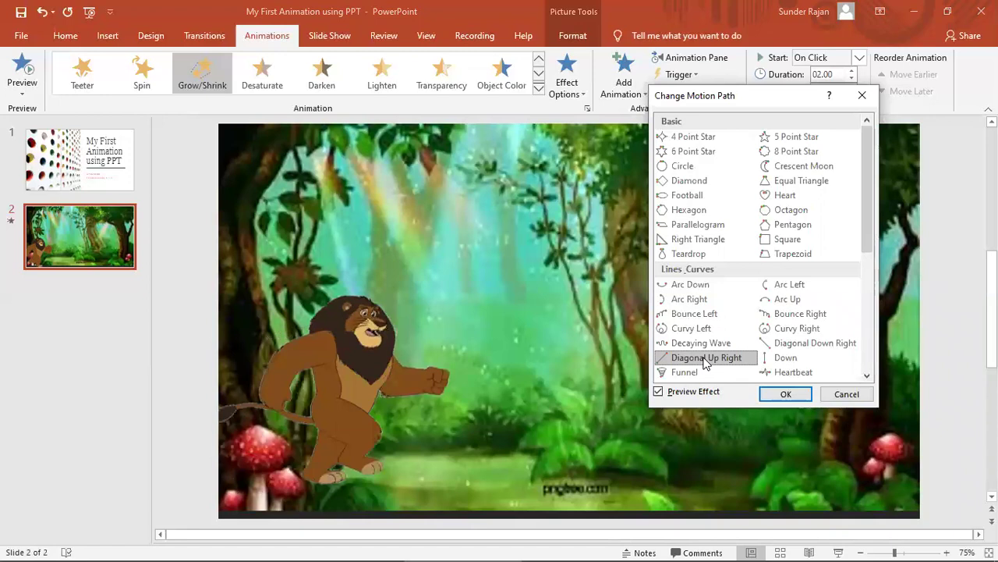
pyautogui.click(804, 375)
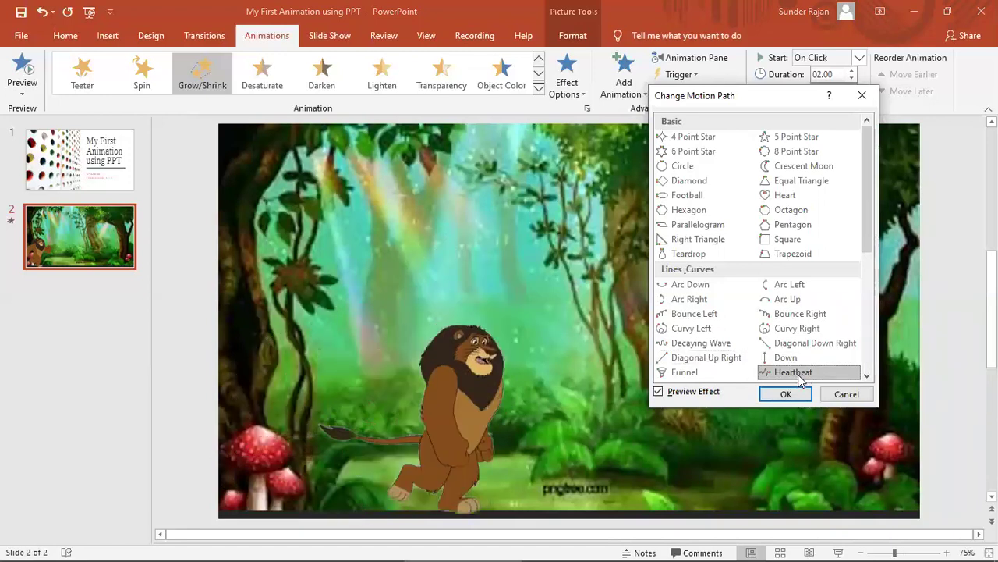
pyautogui.click(796, 240)
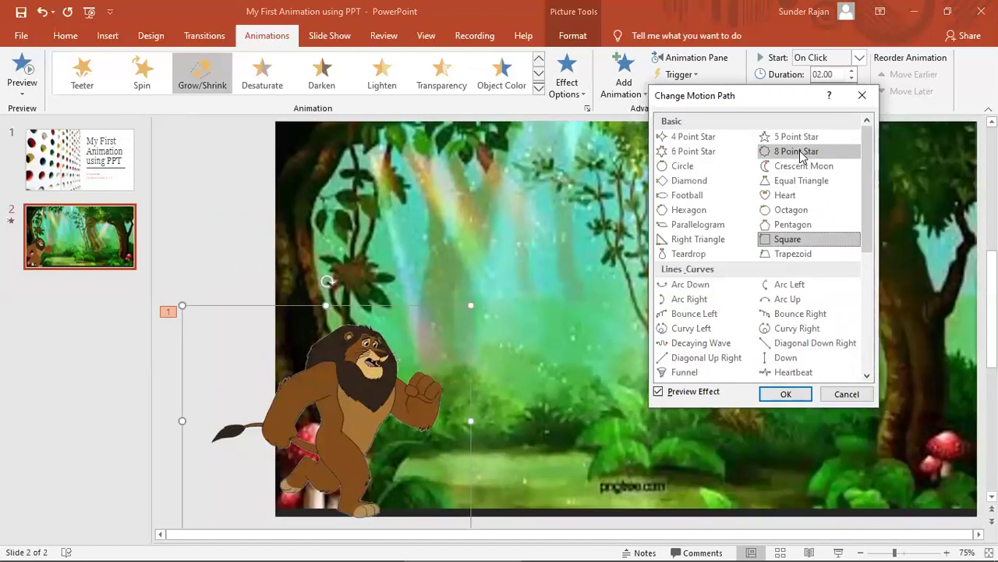
pyautogui.click(802, 154)
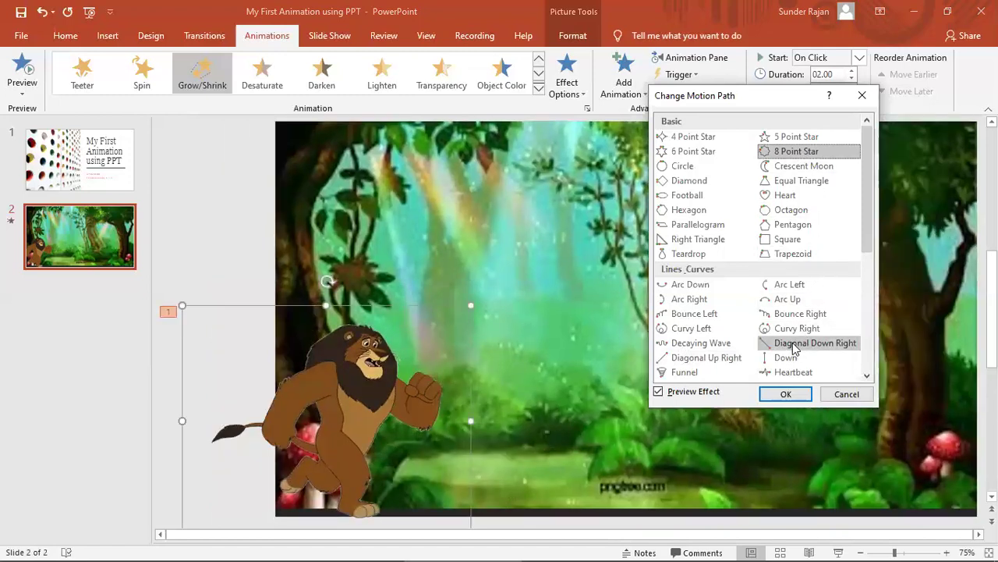
pyautogui.click(794, 346)
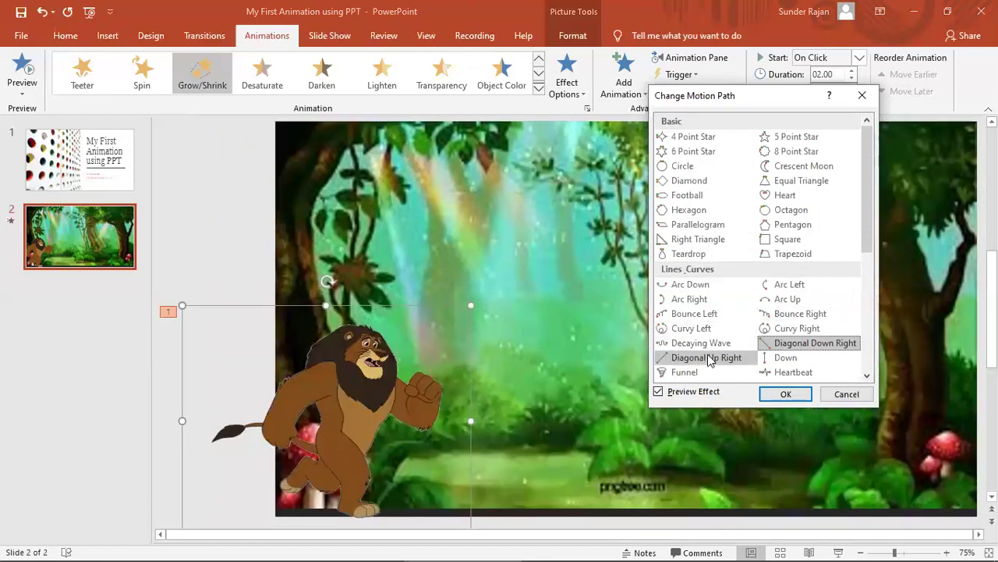
pyautogui.click(799, 300)
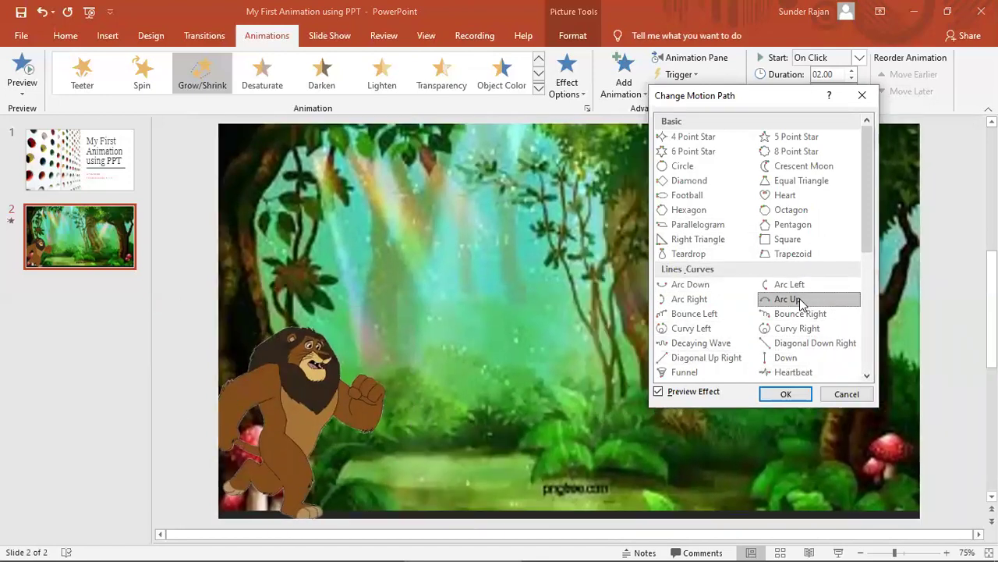
pyautogui.click(786, 394)
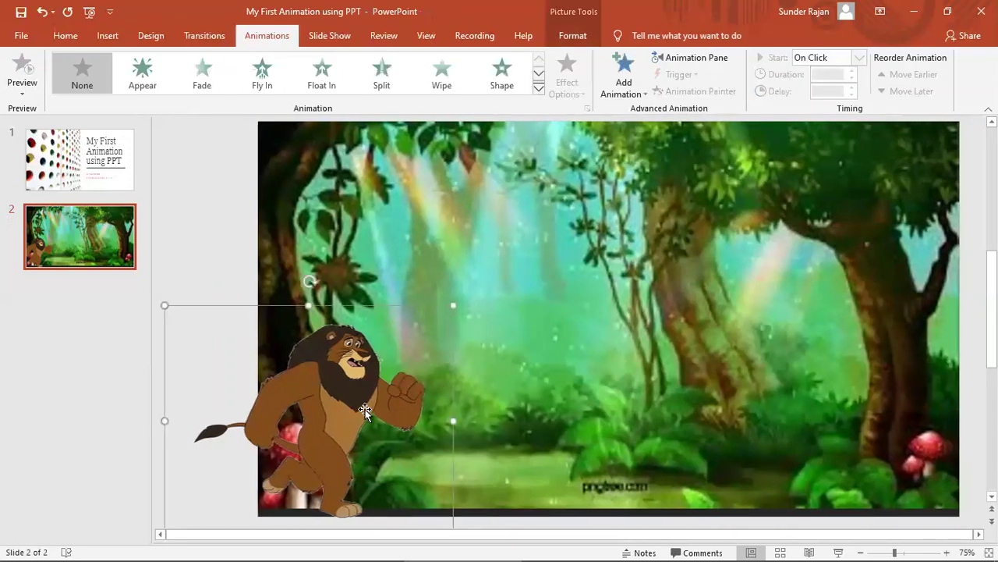
pyautogui.click(538, 92)
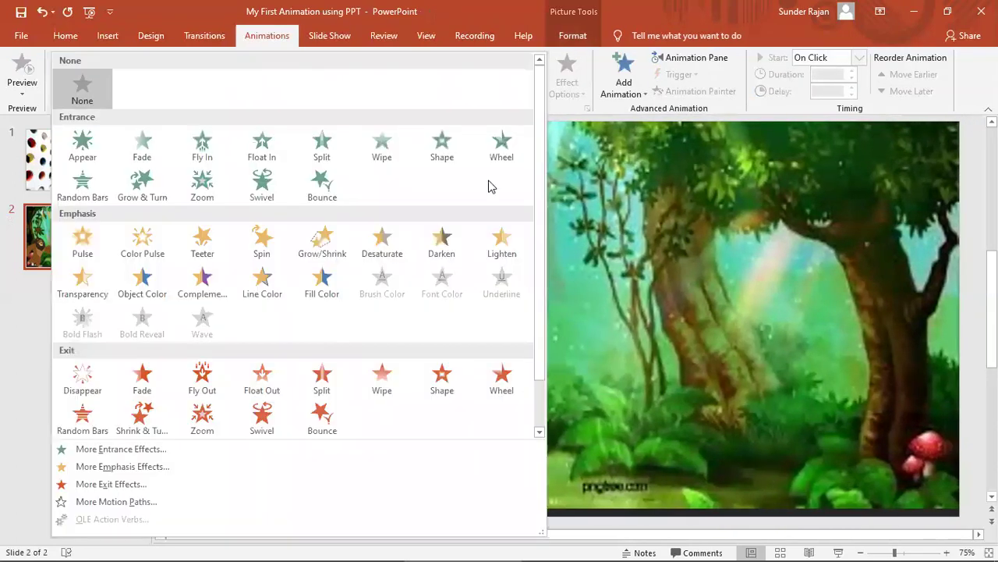
pyautogui.click(119, 502)
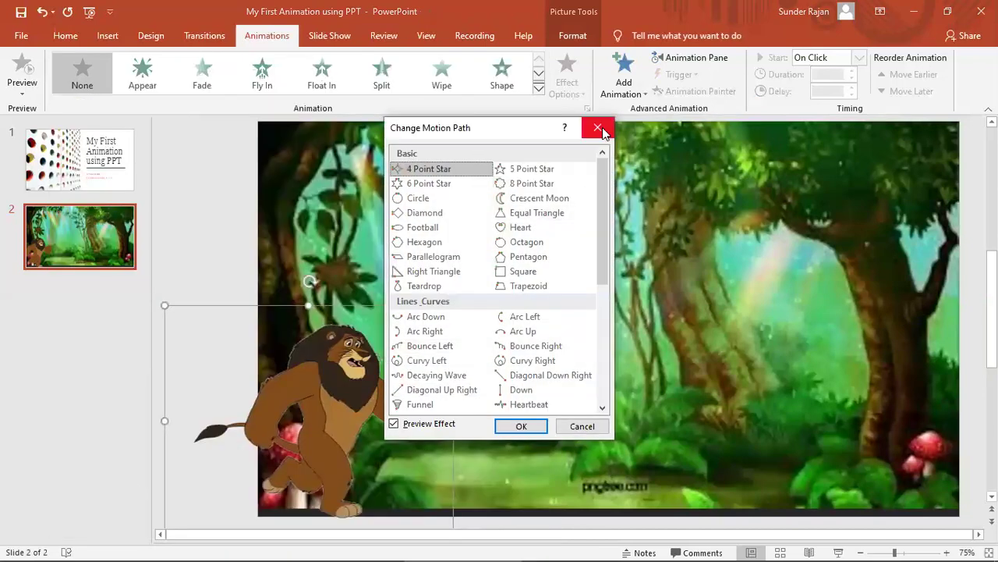
pyautogui.click(599, 130)
pyautogui.click(538, 88)
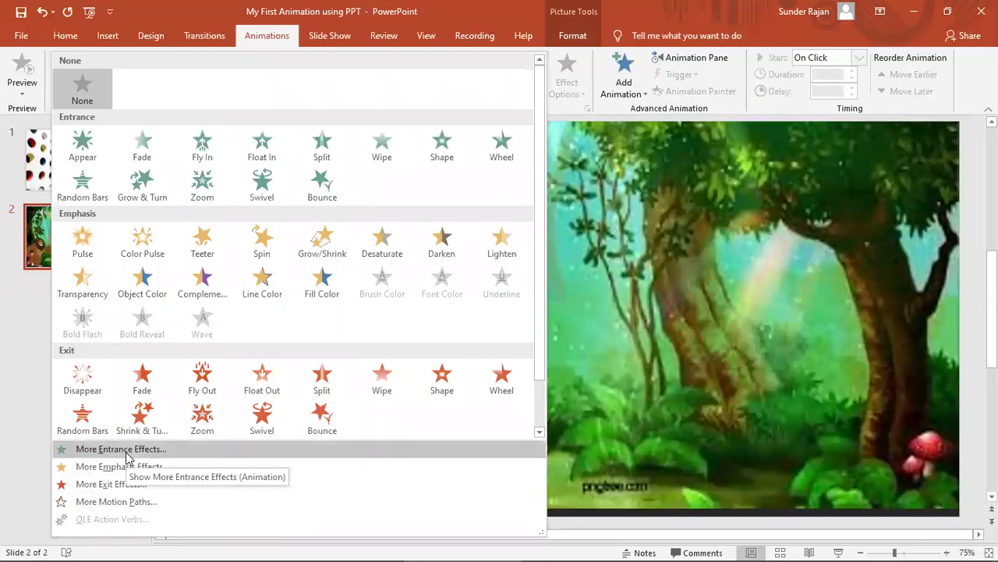
pyautogui.click(121, 449)
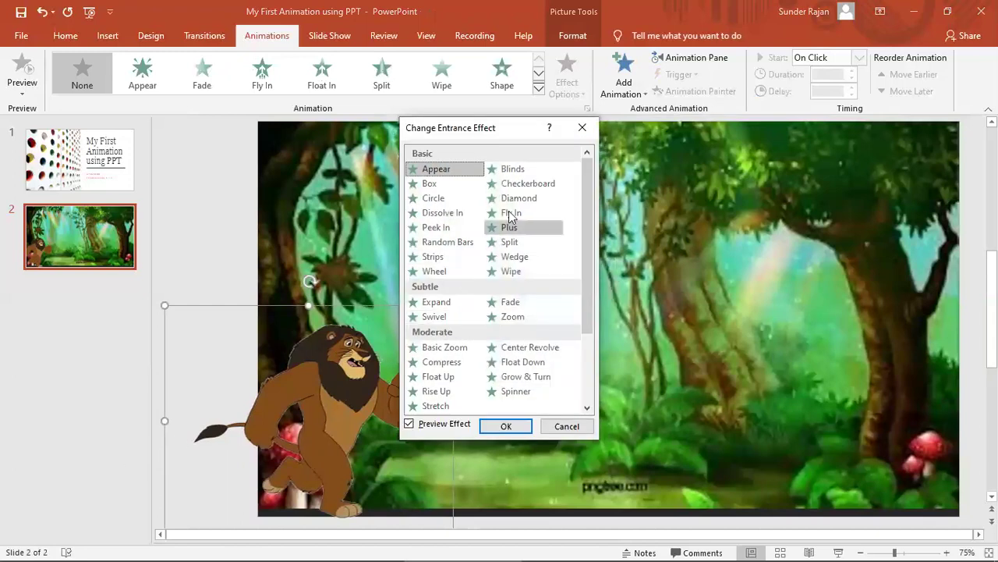
pyautogui.click(436, 227)
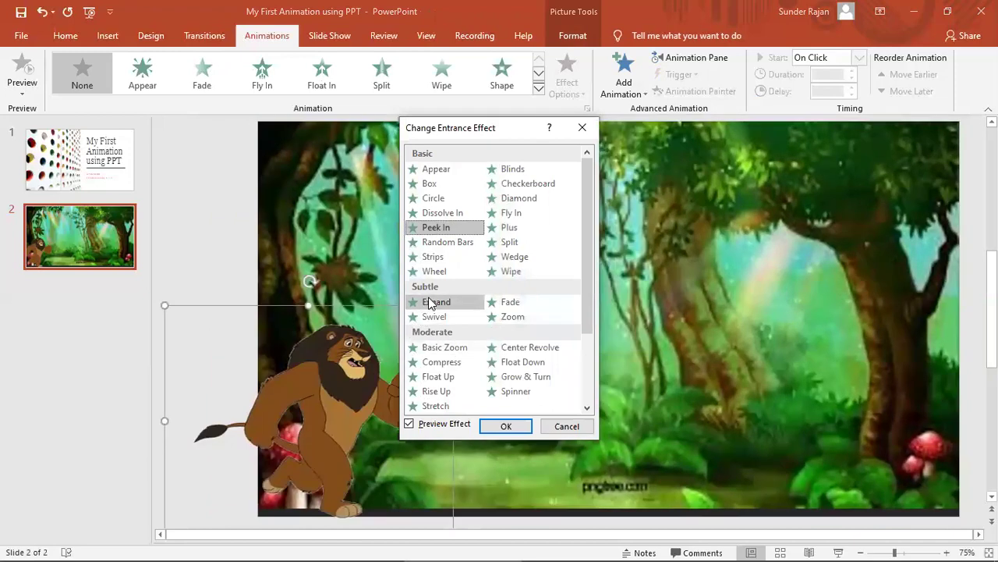
pyautogui.click(432, 304)
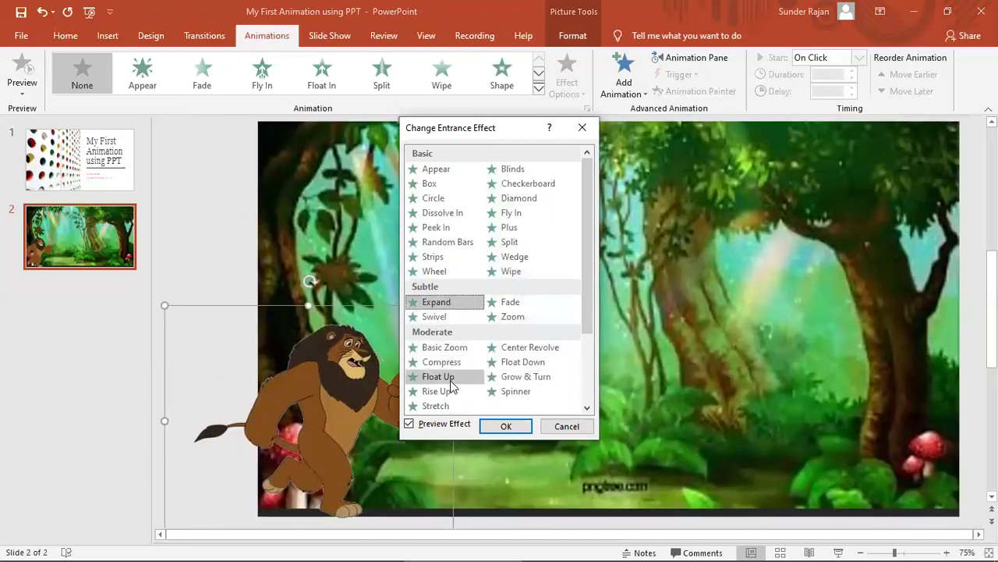
pyautogui.click(451, 380)
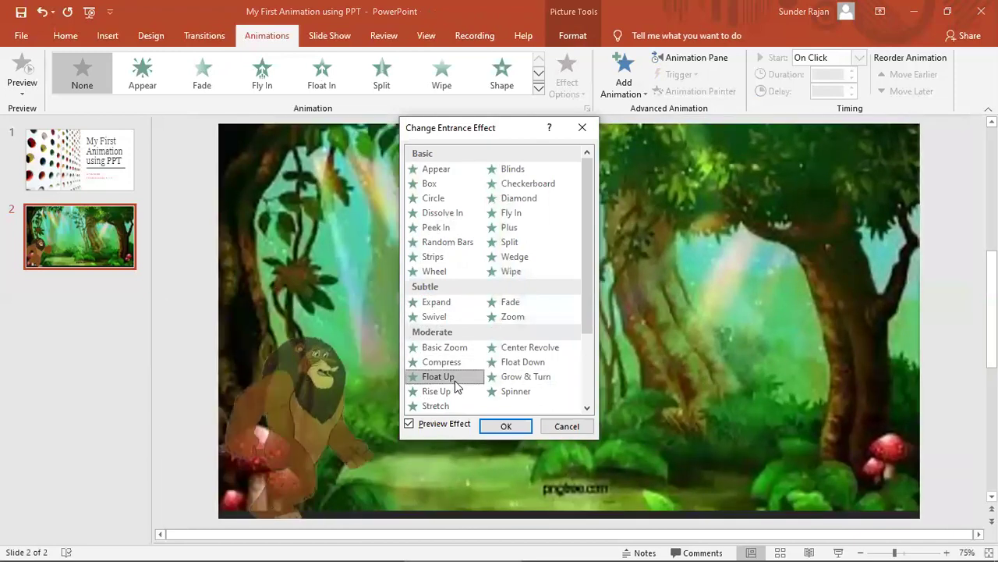
pyautogui.click(524, 363)
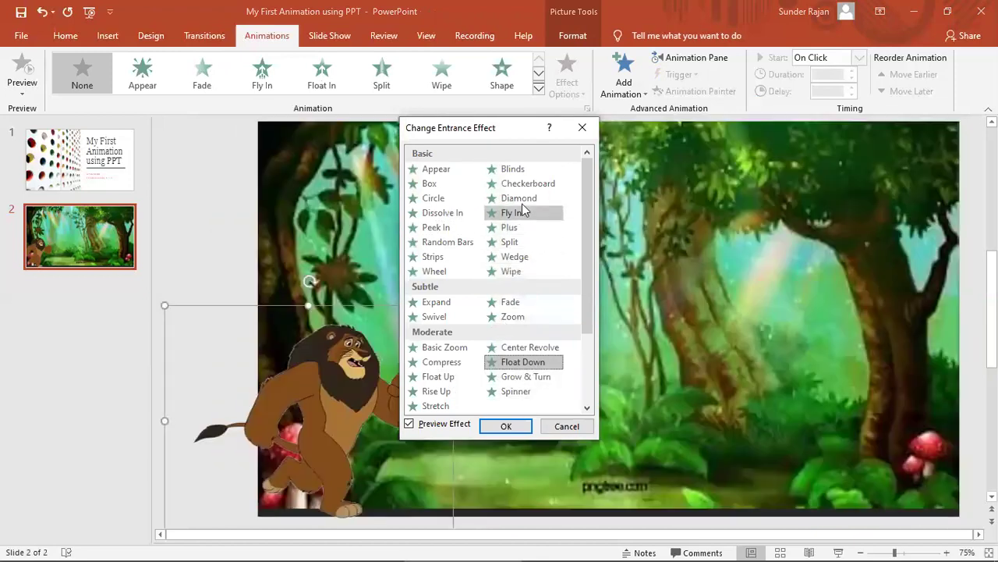
pyautogui.click(522, 201)
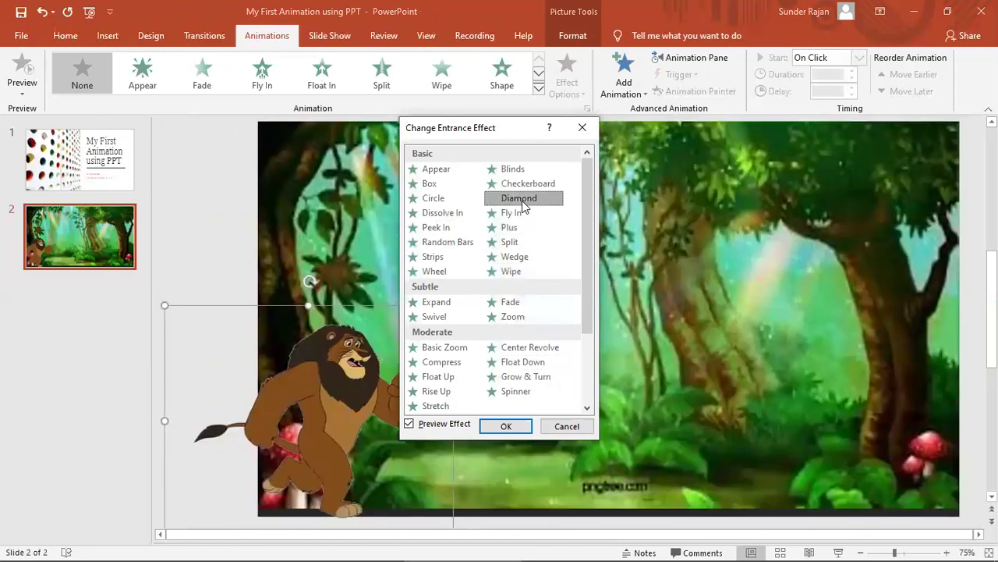
pyautogui.click(441, 200)
pyautogui.click(523, 376)
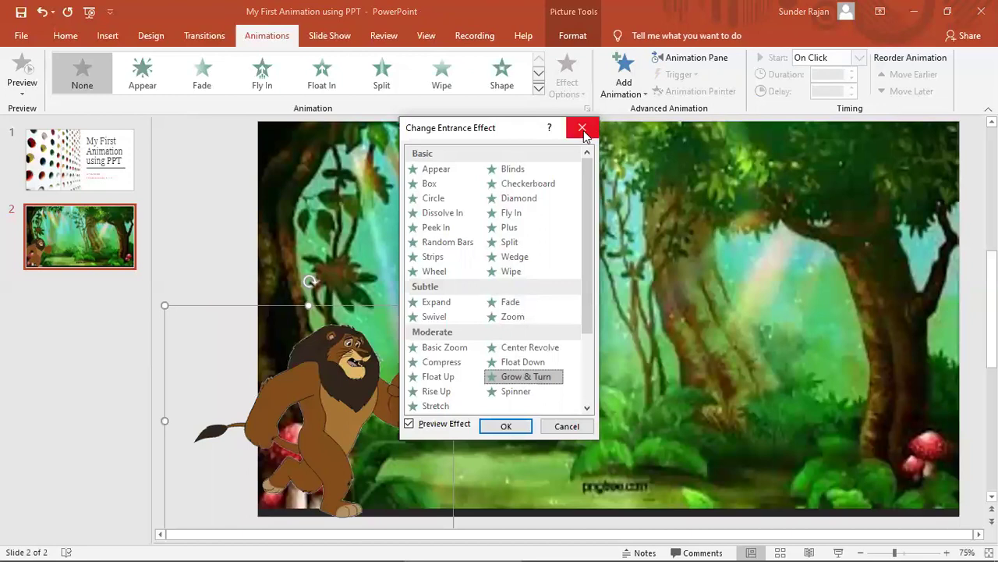
pyautogui.click(582, 129)
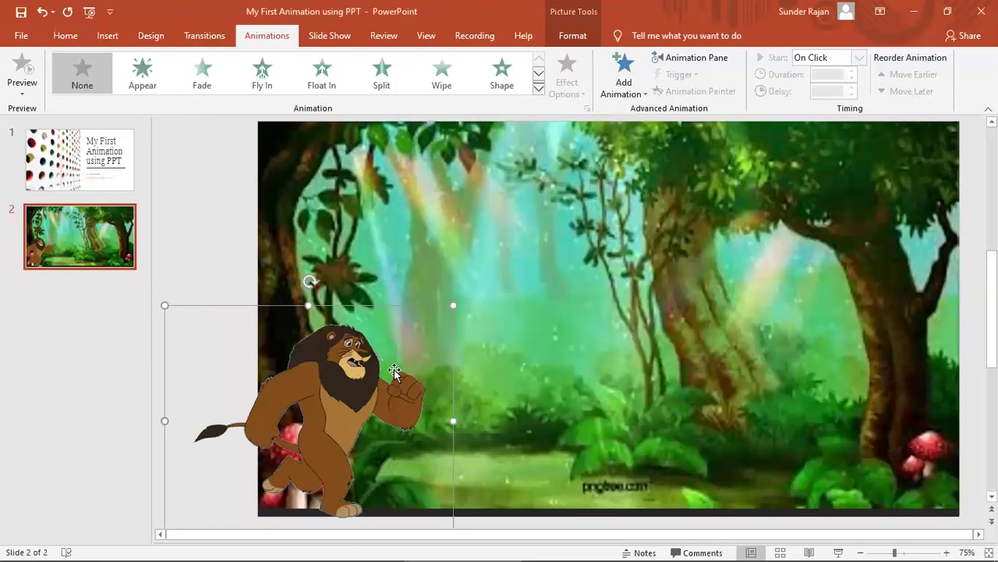
# Step: Add a Diagonal Down Right path to the lion from More Motion Paths, making it animation 1
pyautogui.click(629, 87)
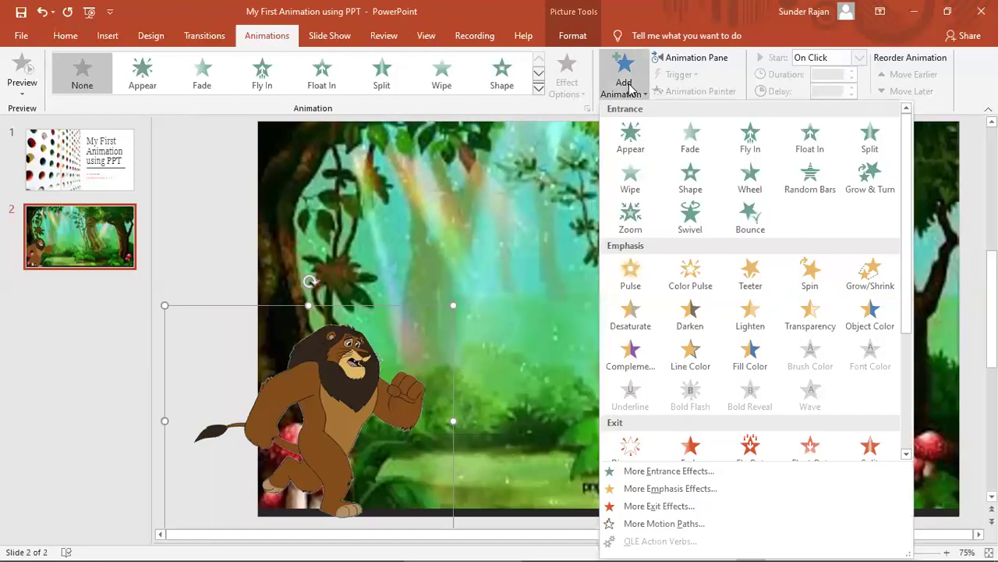
pyautogui.click(659, 523)
pyautogui.click(546, 374)
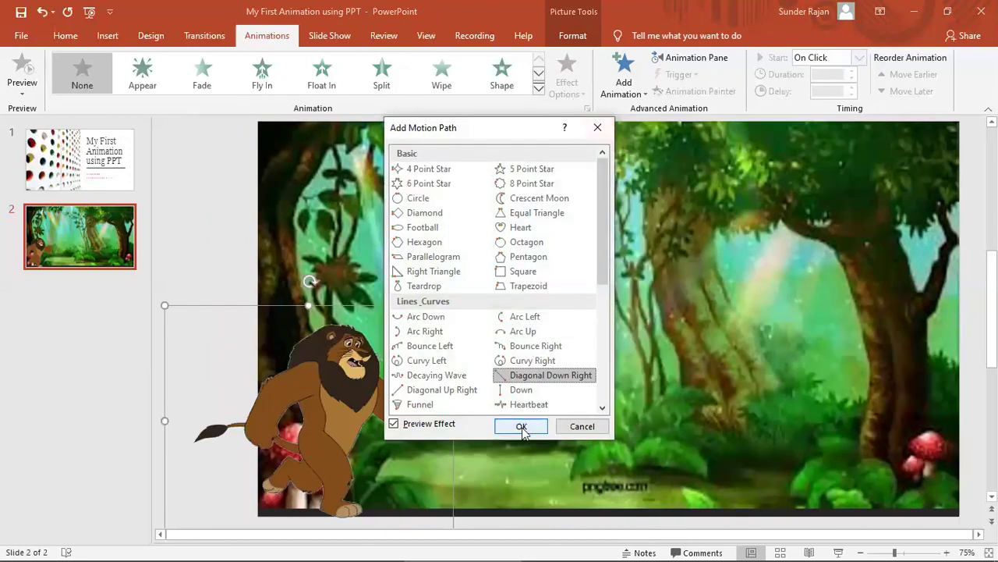
pyautogui.click(521, 426)
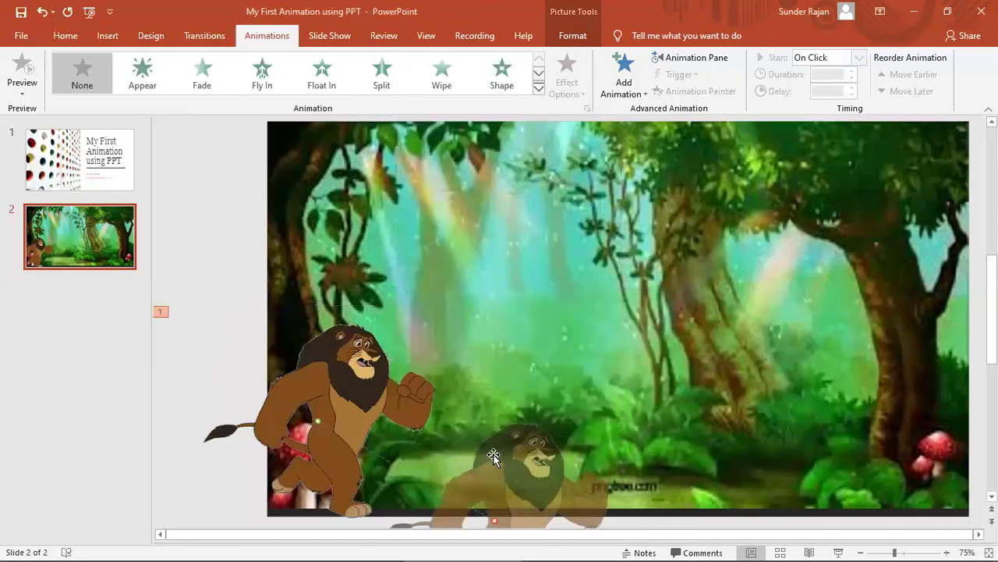